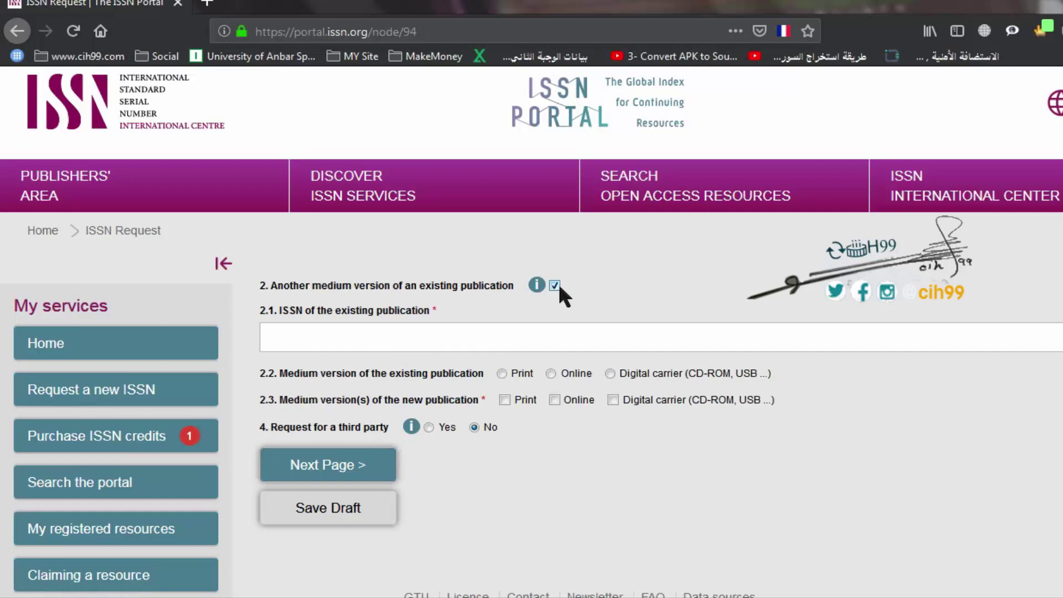
Enter 2074-9465 as the ISSN of the existing publication.
{"action": "left_click", "coordinate": [288, 338]}
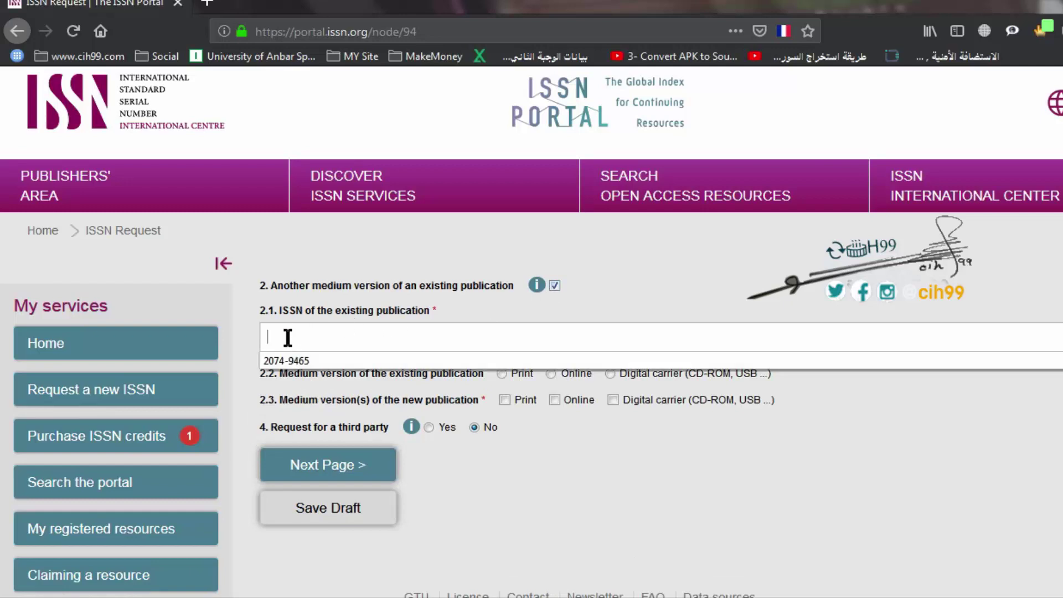
{"action": "left_click", "coordinate": [286, 363]}
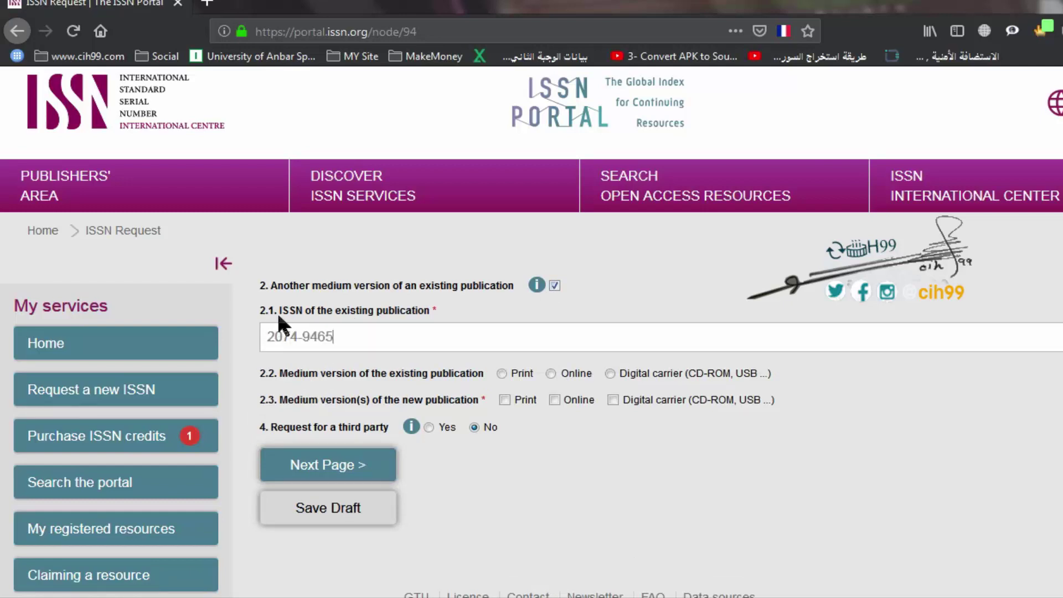
{"action": "left_click_drag", "start_coordinate": [278, 314], "coordinate": [417, 342]}
{"action": "left_click", "coordinate": [342, 342]}
{"action": "left_click_drag", "start_coordinate": [343, 341], "coordinate": [269, 335]}
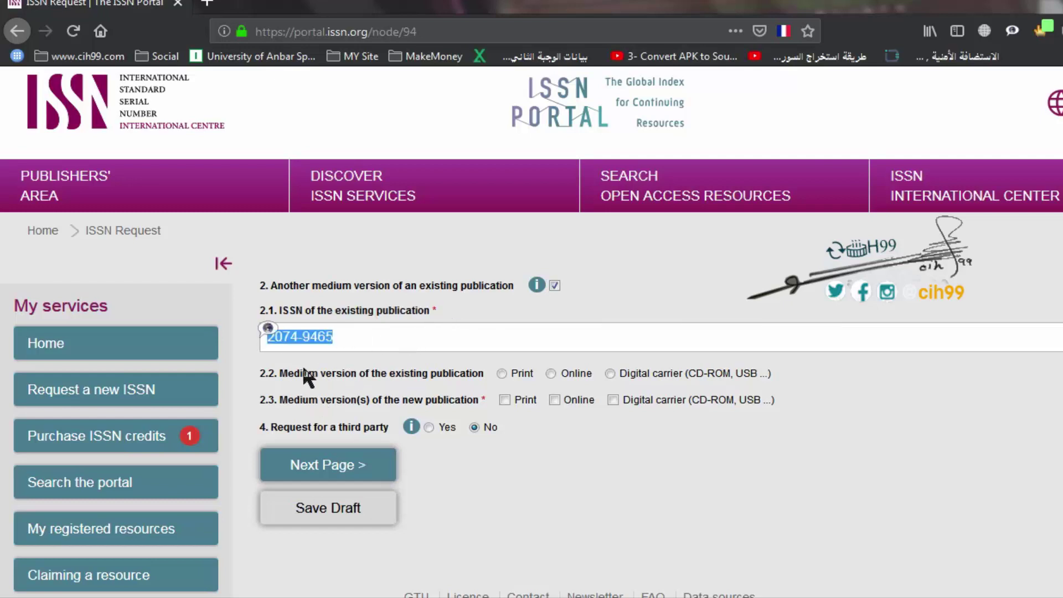
Set the existing publication's medium version to Print and the new publication's medium version to Online.
{"action": "left_click_drag", "start_coordinate": [278, 373], "coordinate": [307, 373]}
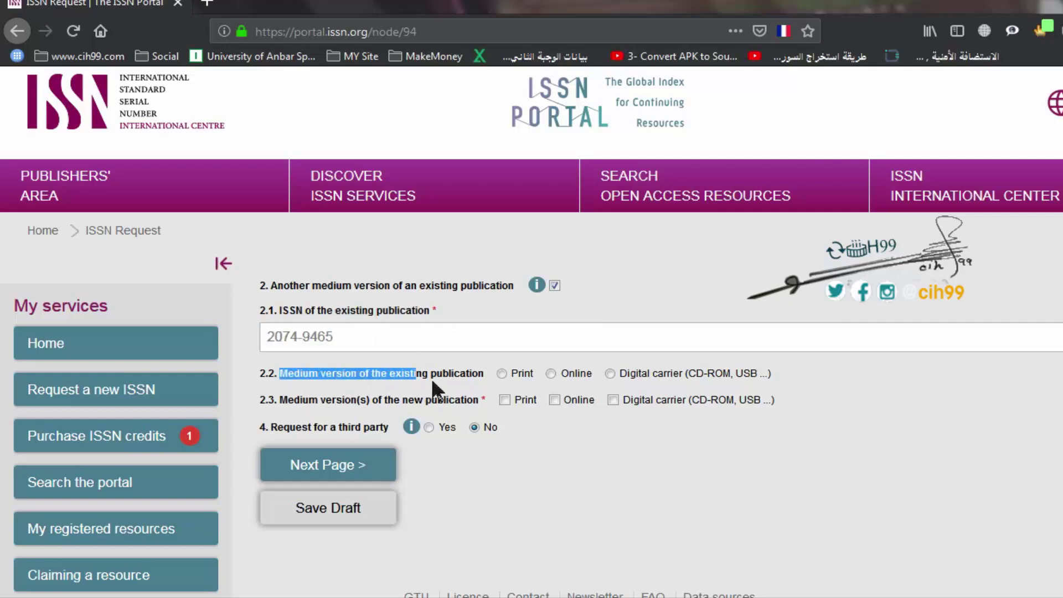
{"action": "left_click", "coordinate": [482, 382]}
{"action": "left_click", "coordinate": [505, 371]}
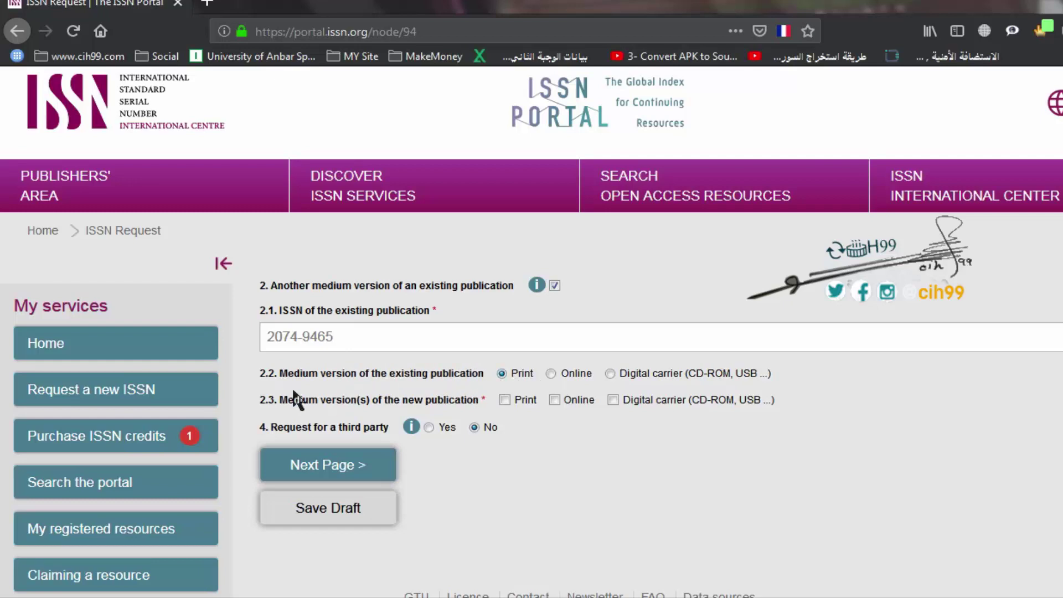
{"action": "left_click_drag", "start_coordinate": [287, 400], "coordinate": [567, 400]}
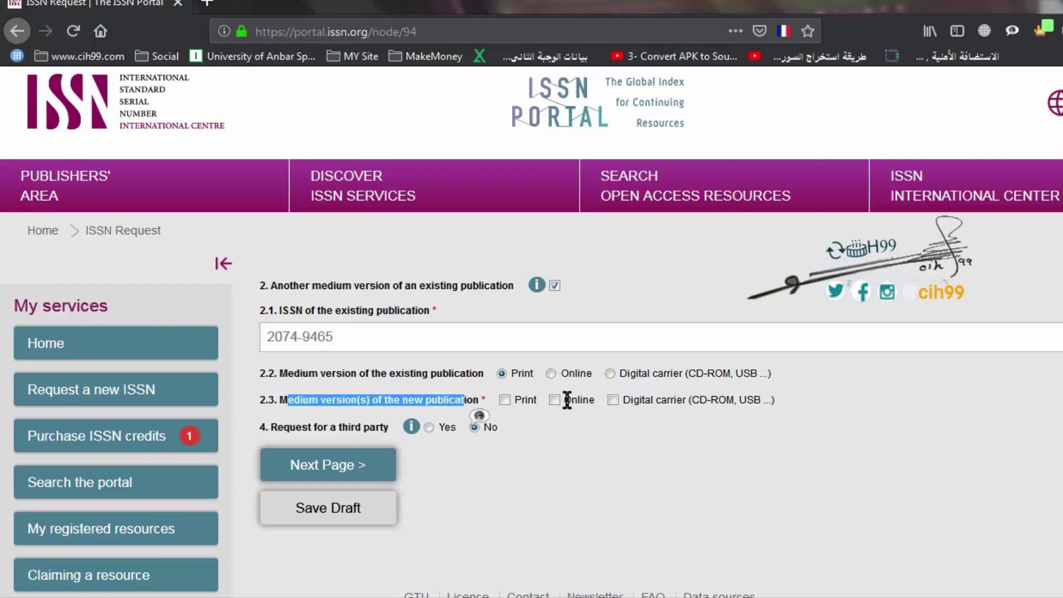
{"action": "left_click", "coordinate": [555, 400]}
Keep the third-party request option set to No and continue to the next page of the request.
{"action": "left_click_drag", "start_coordinate": [272, 429], "coordinate": [381, 428]}
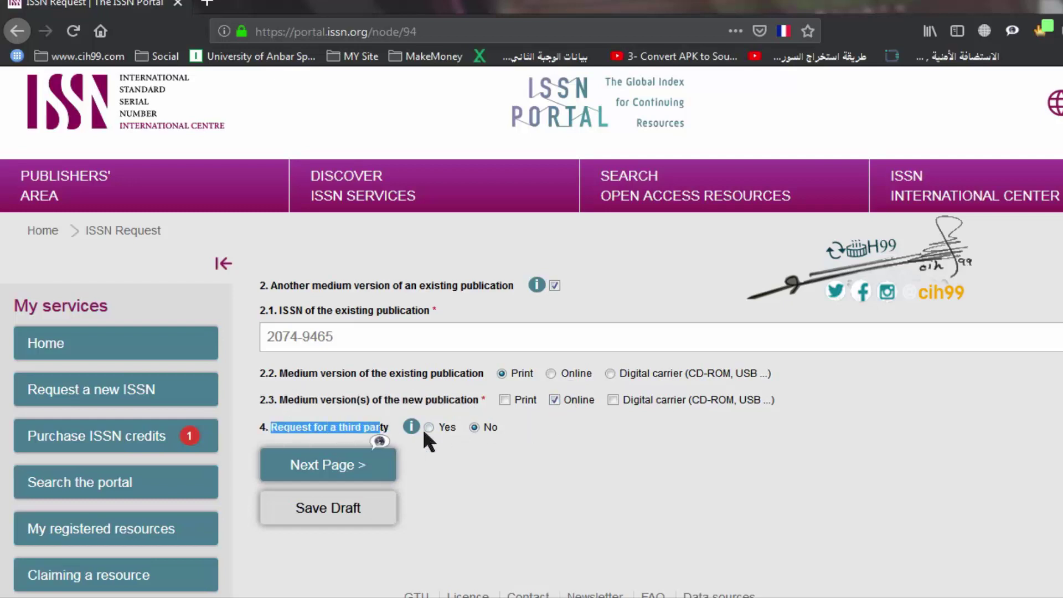
{"action": "left_click", "coordinate": [474, 428]}
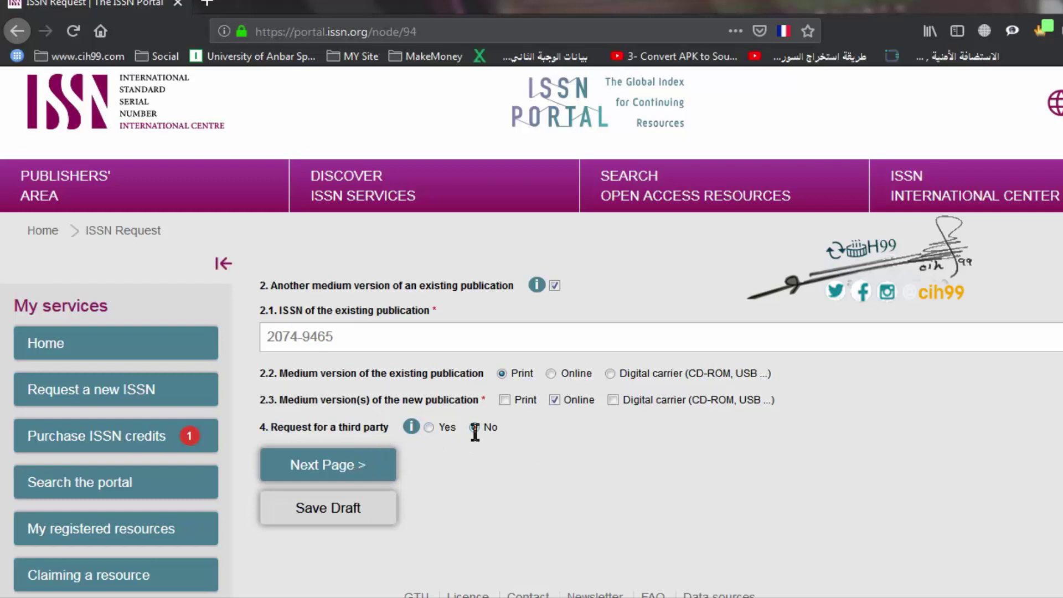
{"action": "left_click", "coordinate": [328, 466]}
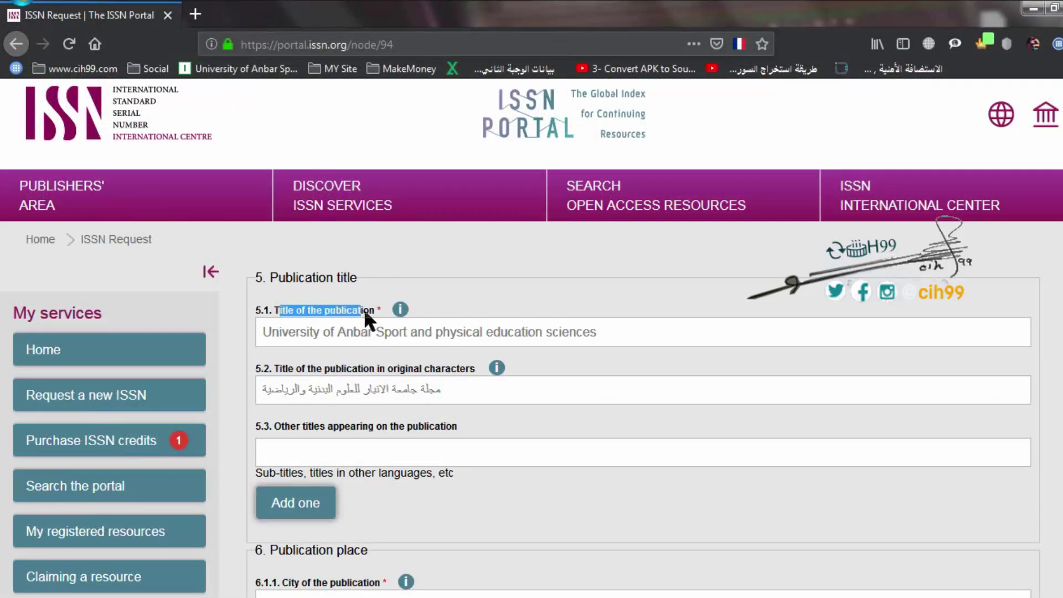
Review the publication title entries, including the title in original characters and the other titles field.
{"action": "left_click_drag", "start_coordinate": [597, 332], "coordinate": [262, 332]}
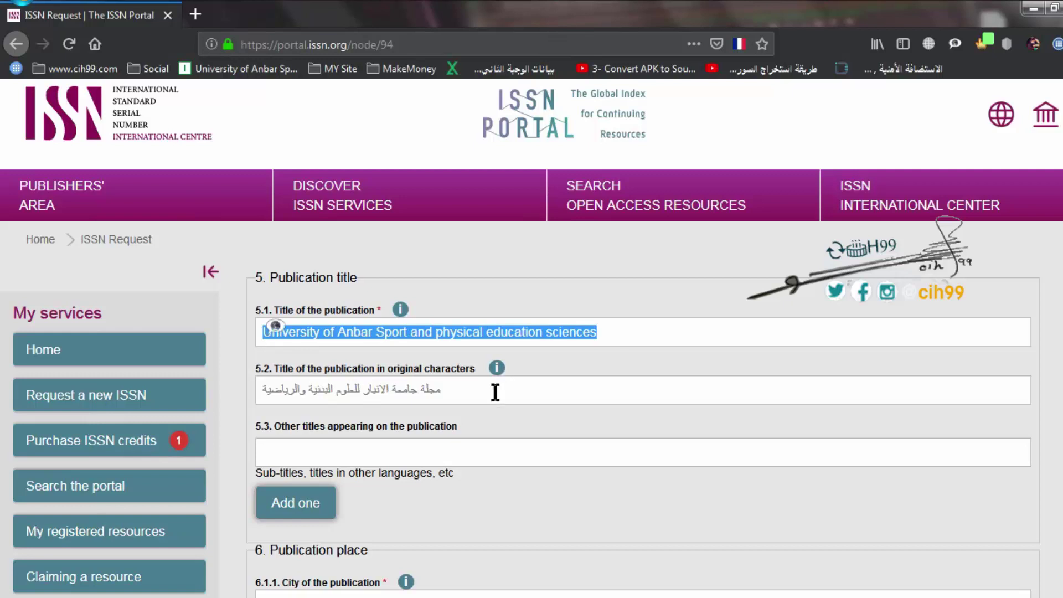
{"action": "left_click_drag", "start_coordinate": [495, 392], "coordinate": [271, 391]}
{"action": "scroll", "coordinate": [397, 387], "scroll_direction": "down", "scroll_amount": 3}
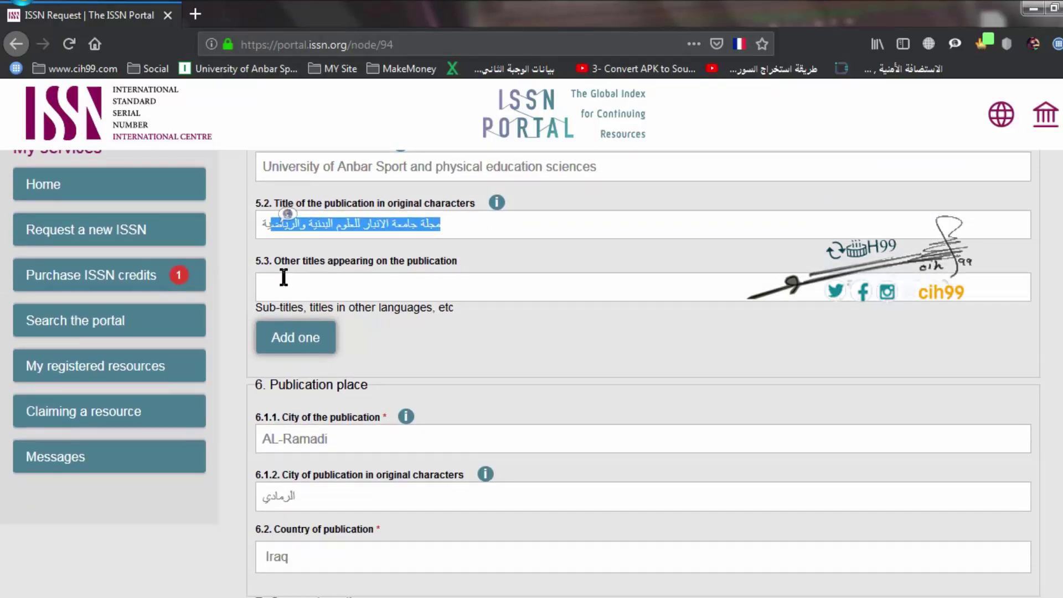
{"action": "left_click", "coordinate": [284, 277]}
{"action": "scroll", "coordinate": [414, 341], "scroll_direction": "down", "scroll_amount": 4}
{"action": "scroll", "coordinate": [363, 308], "scroll_direction": "up", "scroll_amount": 6}
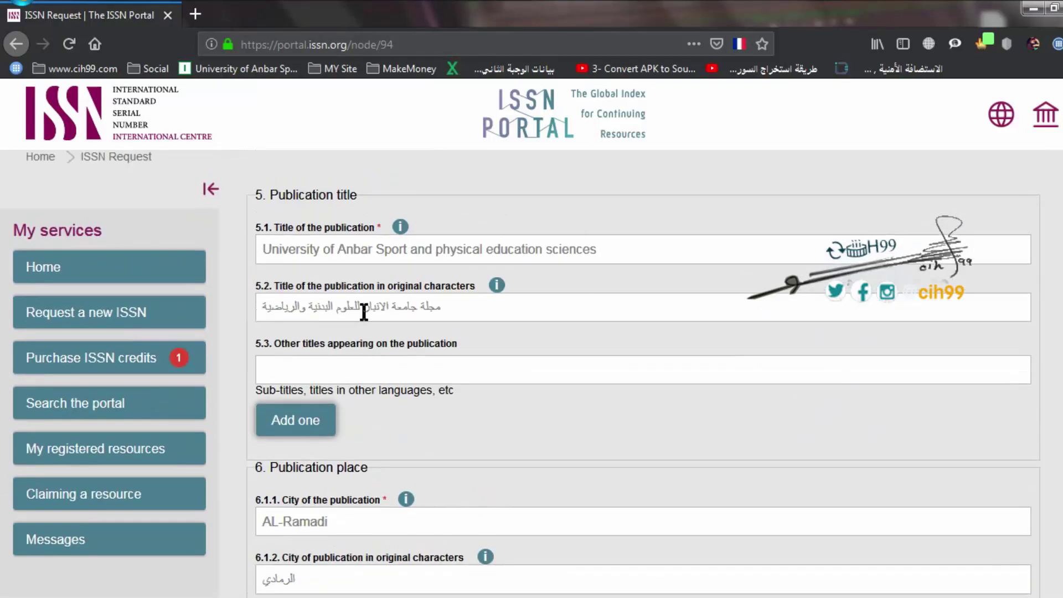
{"action": "left_click_drag", "start_coordinate": [379, 391], "coordinate": [454, 398]}
{"action": "scroll", "coordinate": [406, 404], "scroll_direction": "down", "scroll_amount": 1}
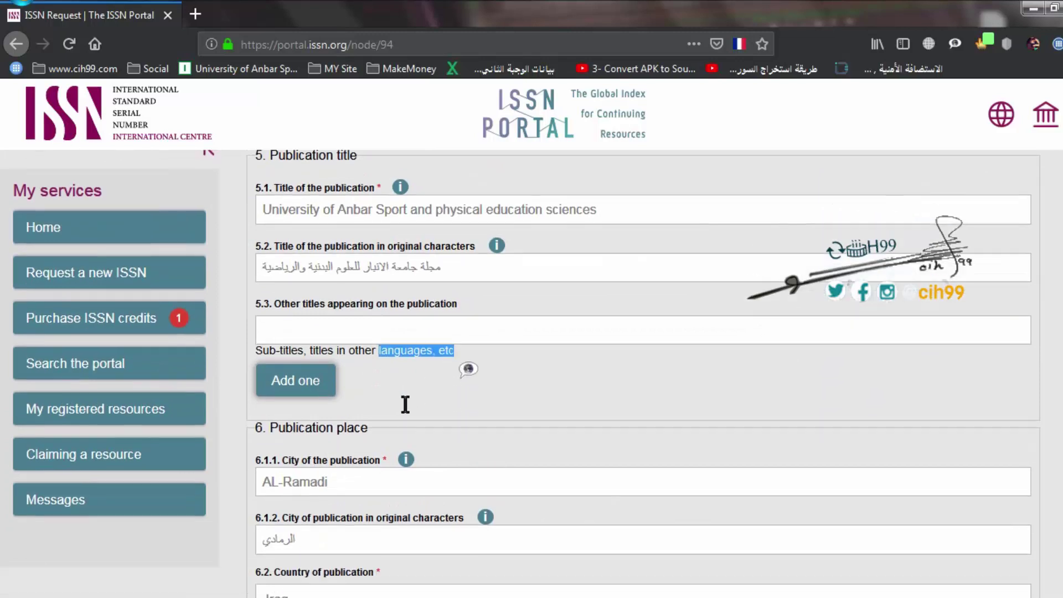
Review the publication place fields and the corporate author's institution names in Latin and original characters.
{"action": "scroll", "coordinate": [388, 377], "scroll_direction": "down", "scroll_amount": 4}
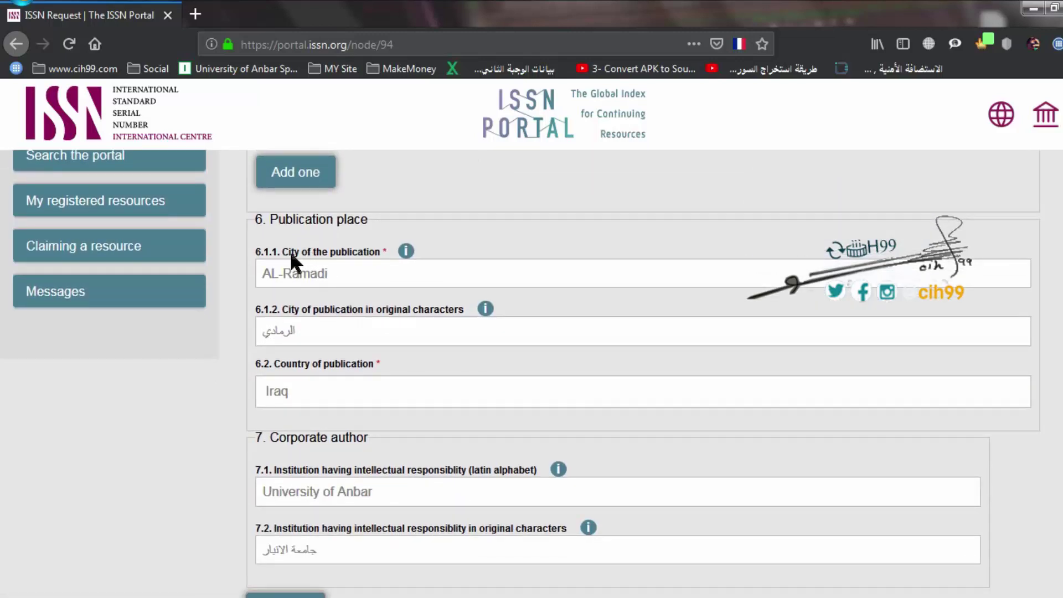
{"action": "left_click_drag", "start_coordinate": [281, 309], "coordinate": [363, 311]}
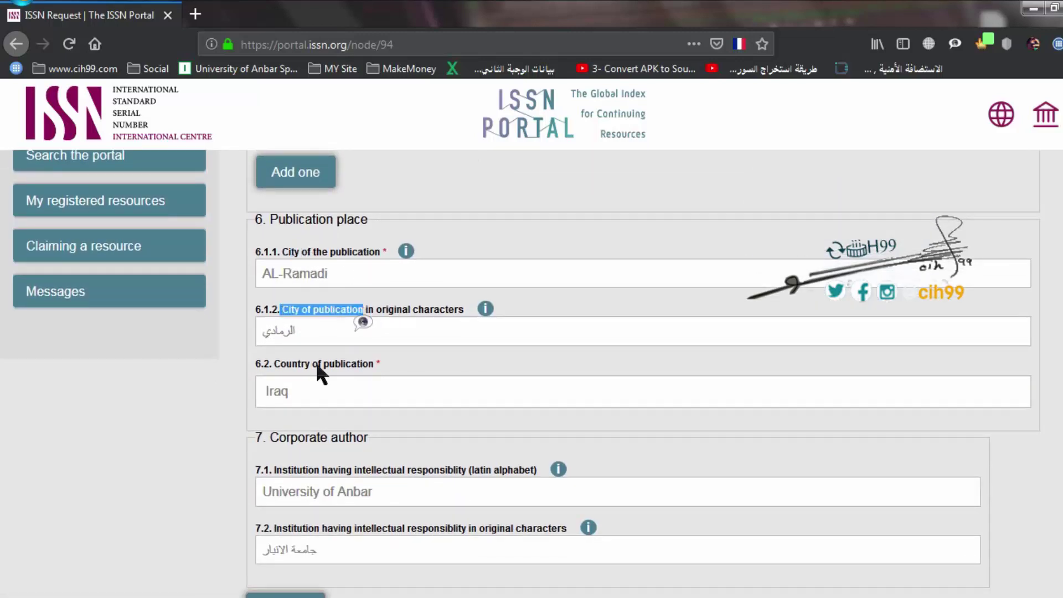
{"action": "scroll", "coordinate": [301, 411], "scroll_direction": "down", "scroll_amount": 3}
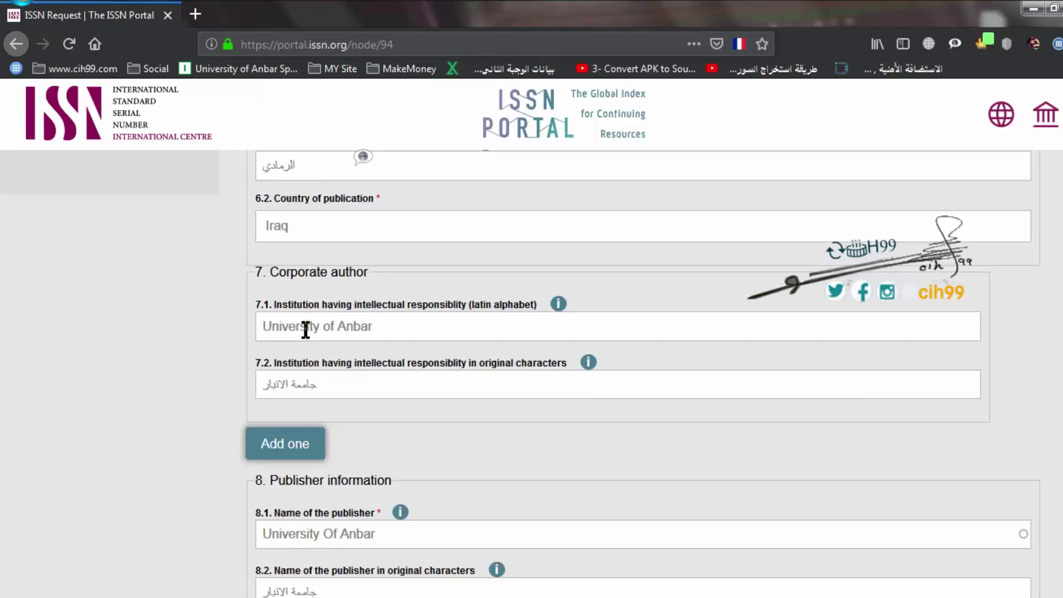
{"action": "left_click_drag", "start_coordinate": [283, 300], "coordinate": [517, 307]}
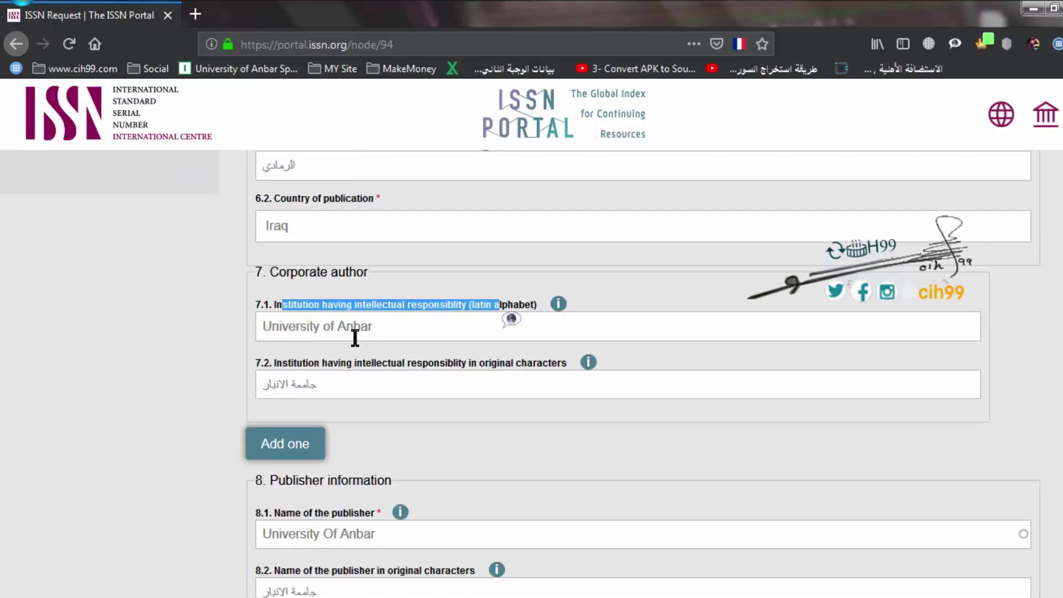
{"action": "left_click", "coordinate": [333, 332]}
{"action": "left_click_drag", "start_coordinate": [351, 334], "coordinate": [218, 332]}
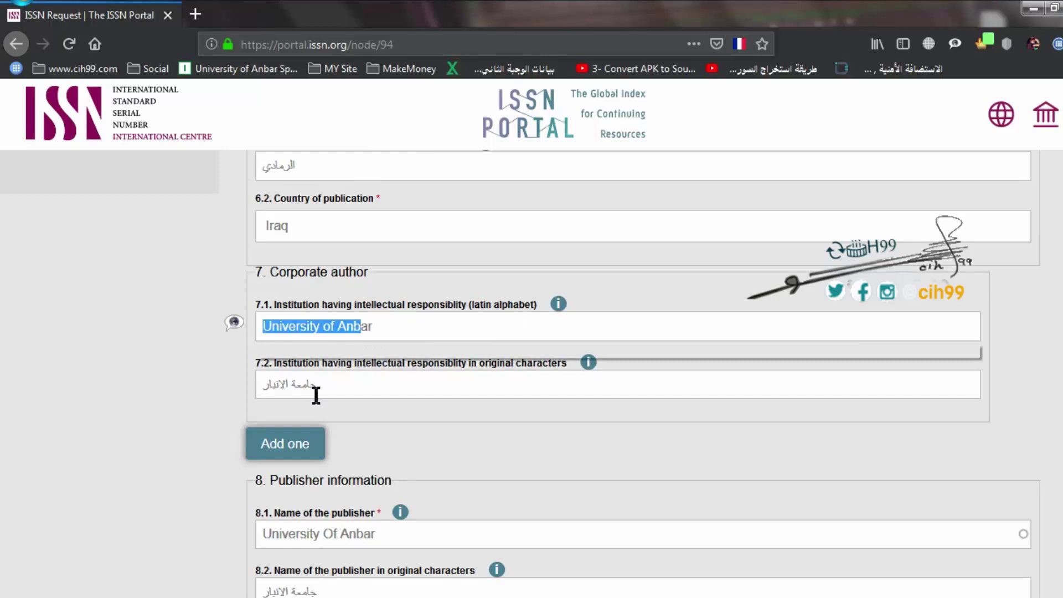
{"action": "left_click_drag", "start_coordinate": [316, 396], "coordinate": [368, 410]}
{"action": "scroll", "coordinate": [368, 411], "scroll_direction": "down", "scroll_amount": 3}
{"action": "scroll", "coordinate": [388, 374], "scroll_direction": "down", "scroll_amount": 2}
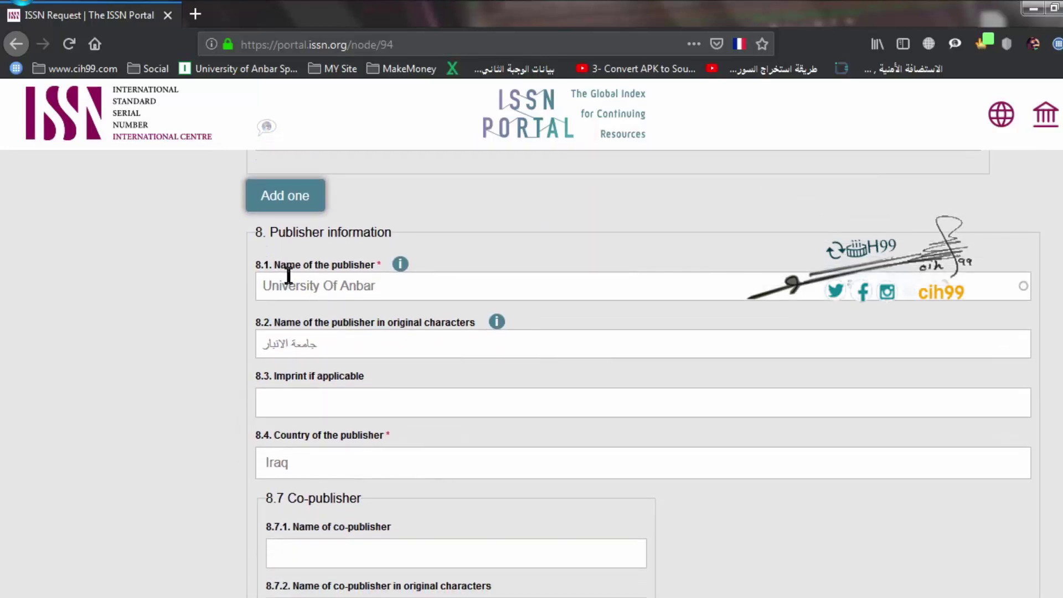
Review the publisher information: the publisher's name in both scripts, the imprint and the country.
{"action": "triple_click", "coordinate": [379, 286]}
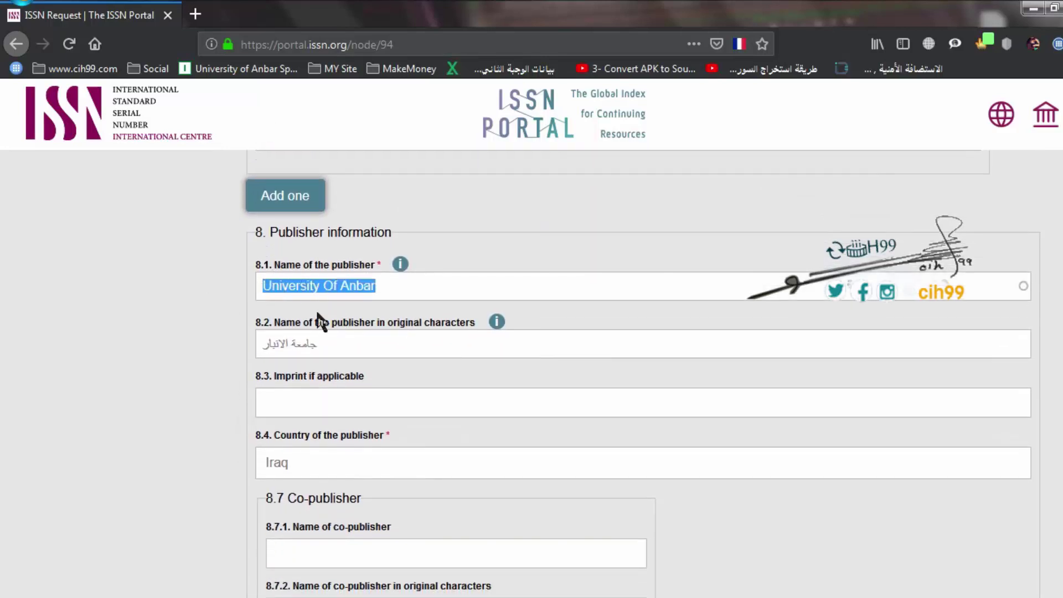
{"action": "triple_click", "coordinate": [327, 343]}
{"action": "scroll", "coordinate": [332, 349], "scroll_direction": "down", "scroll_amount": 5}
{"action": "scroll", "coordinate": [323, 315], "scroll_direction": "up", "scroll_amount": 3}
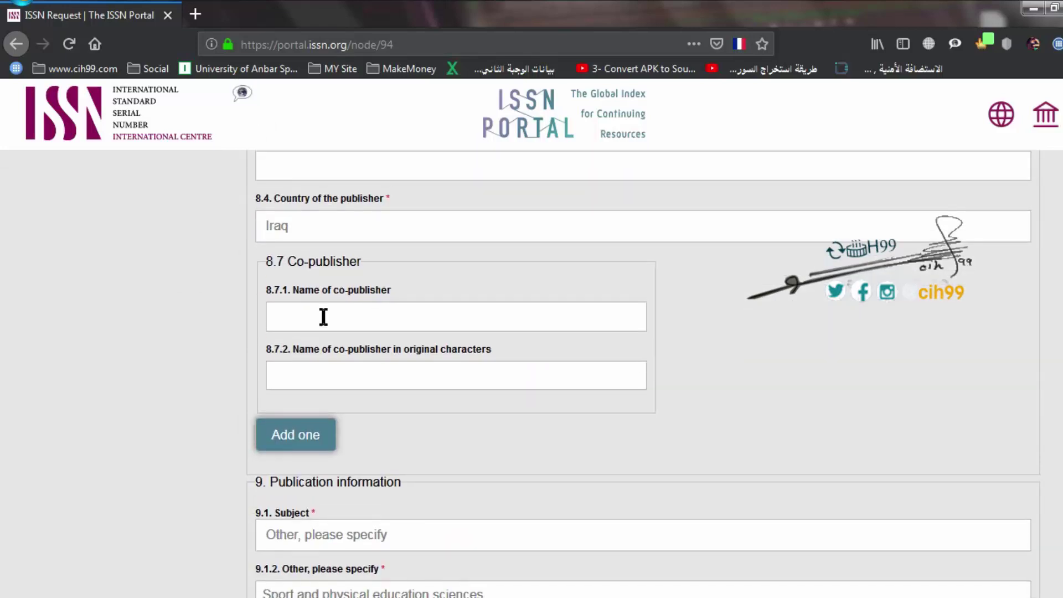
{"action": "left_click_drag", "start_coordinate": [283, 288], "coordinate": [374, 287]}
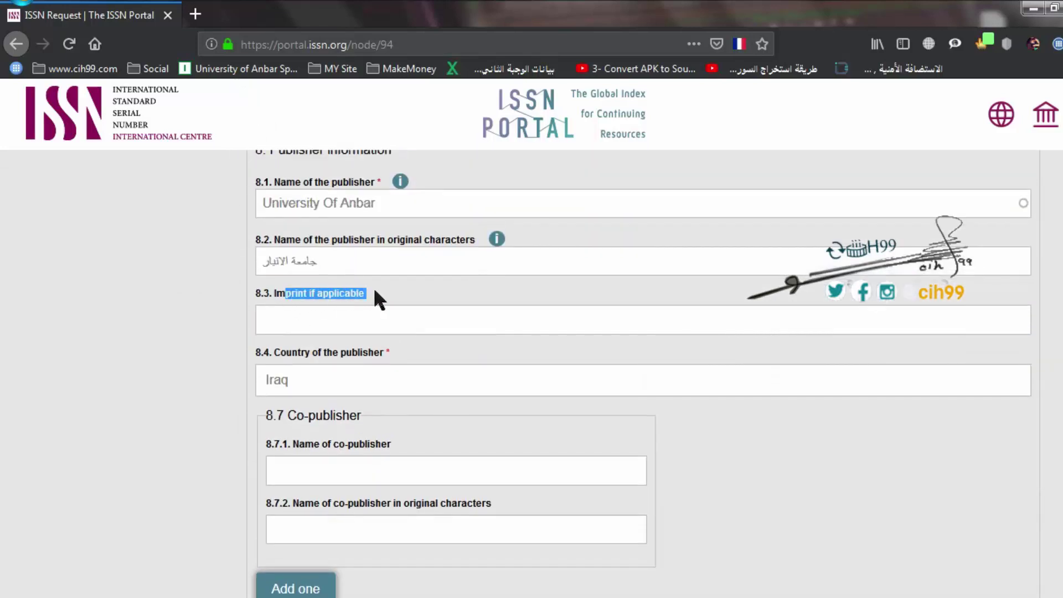
{"action": "left_click", "coordinate": [390, 287]}
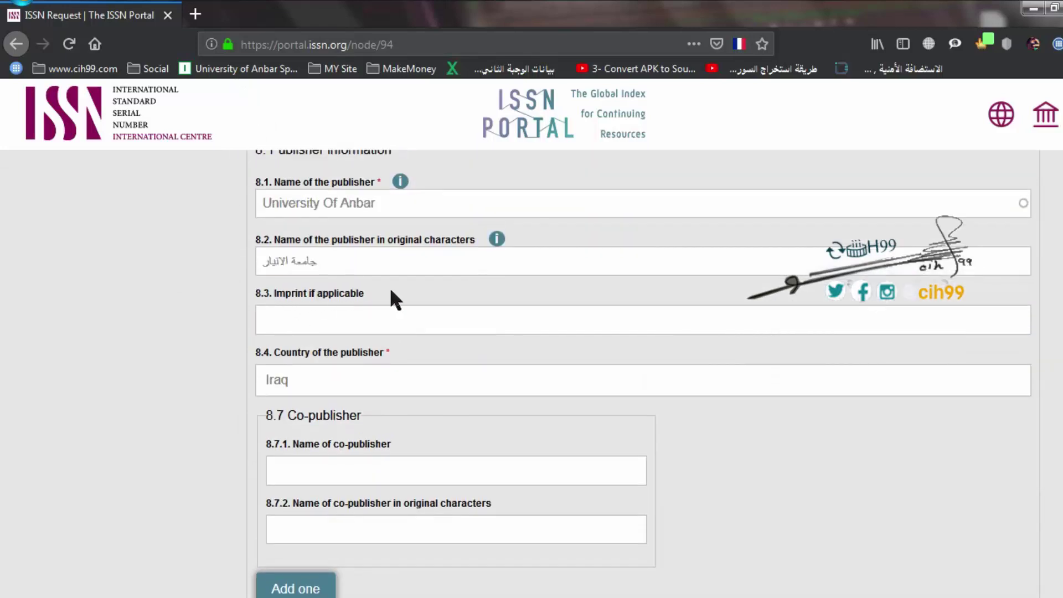
{"action": "left_click_drag", "start_coordinate": [380, 289], "coordinate": [318, 295]}
{"action": "left_click_drag", "start_coordinate": [283, 355], "coordinate": [386, 359]}
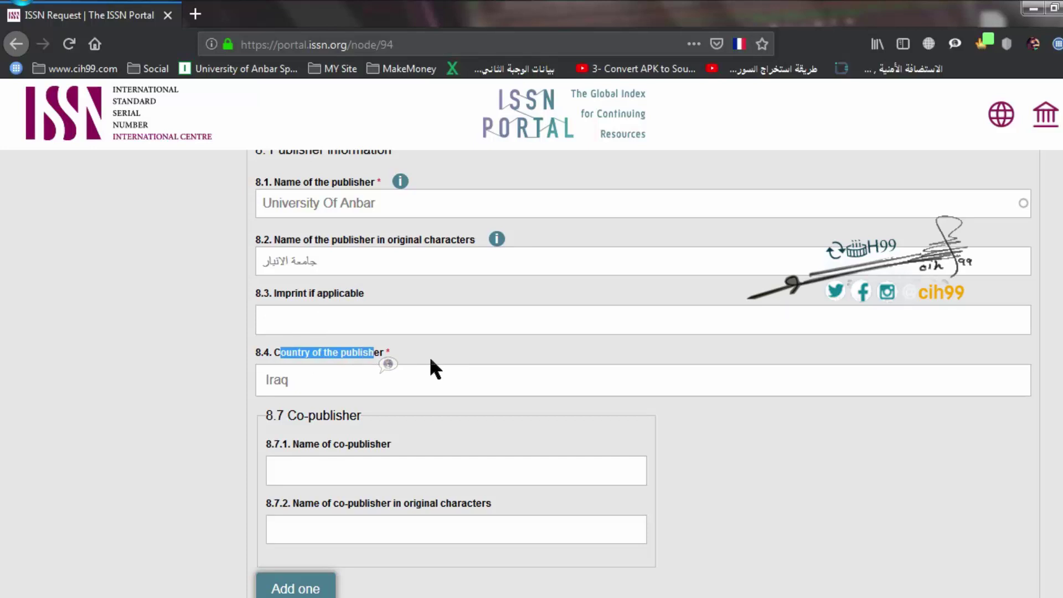
Examine the co-publisher name fields, looking up an Arabic translation of the Co-publisher heading.
{"action": "scroll", "coordinate": [398, 327], "scroll_direction": "down", "scroll_amount": 4}
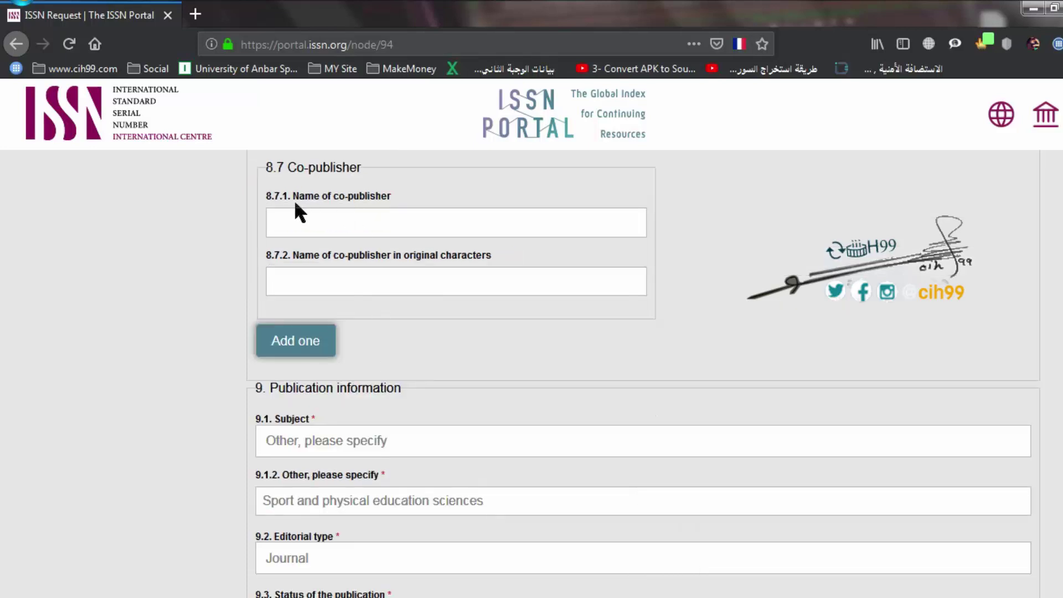
{"action": "scroll", "coordinate": [288, 221], "scroll_direction": "up", "scroll_amount": 1}
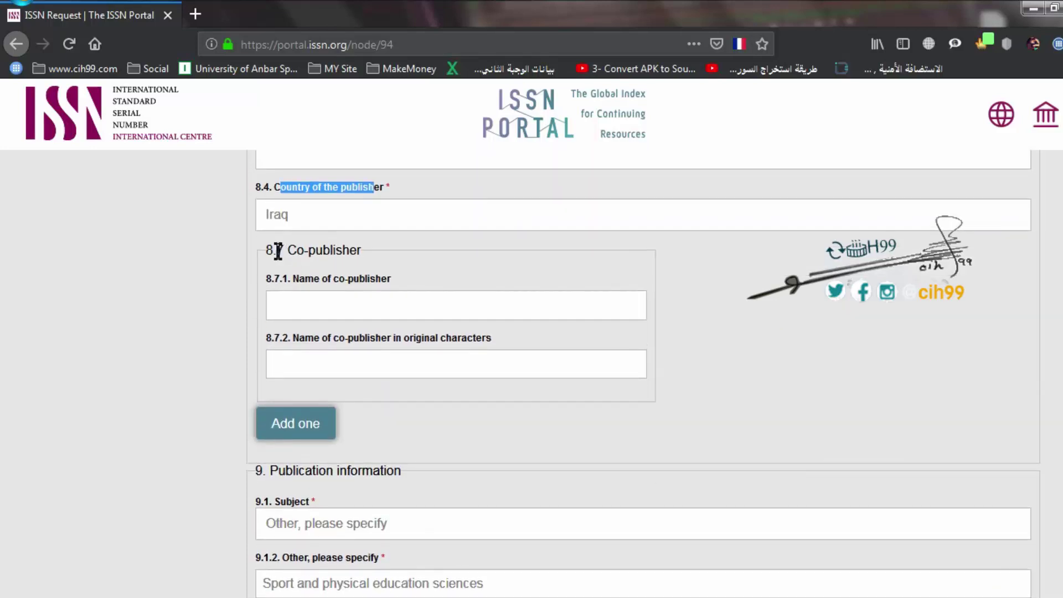
{"action": "left_click_drag", "start_coordinate": [267, 249], "coordinate": [366, 251]}
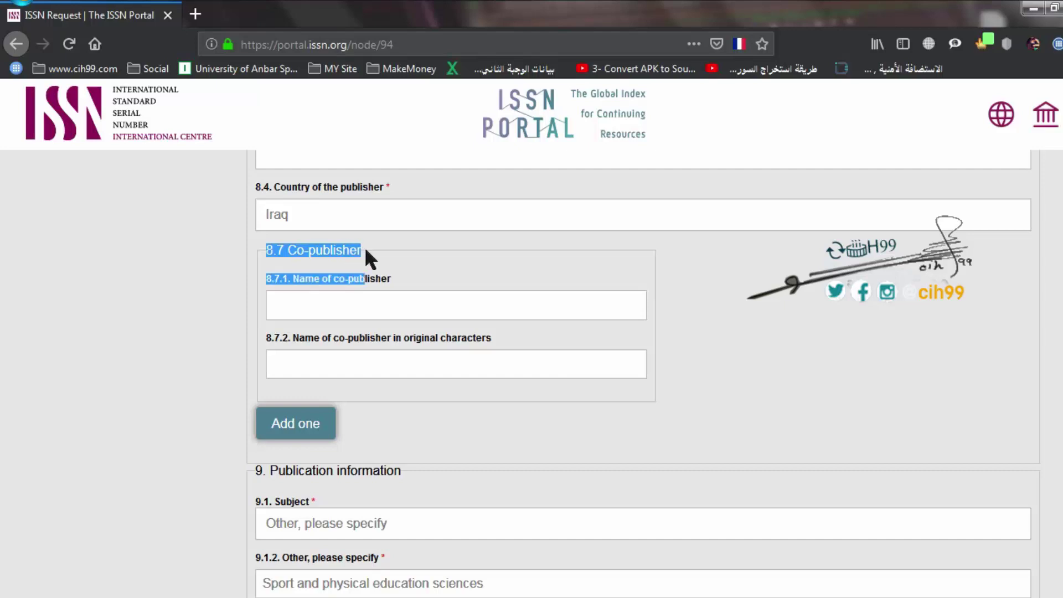
{"action": "triple_click", "coordinate": [339, 244]}
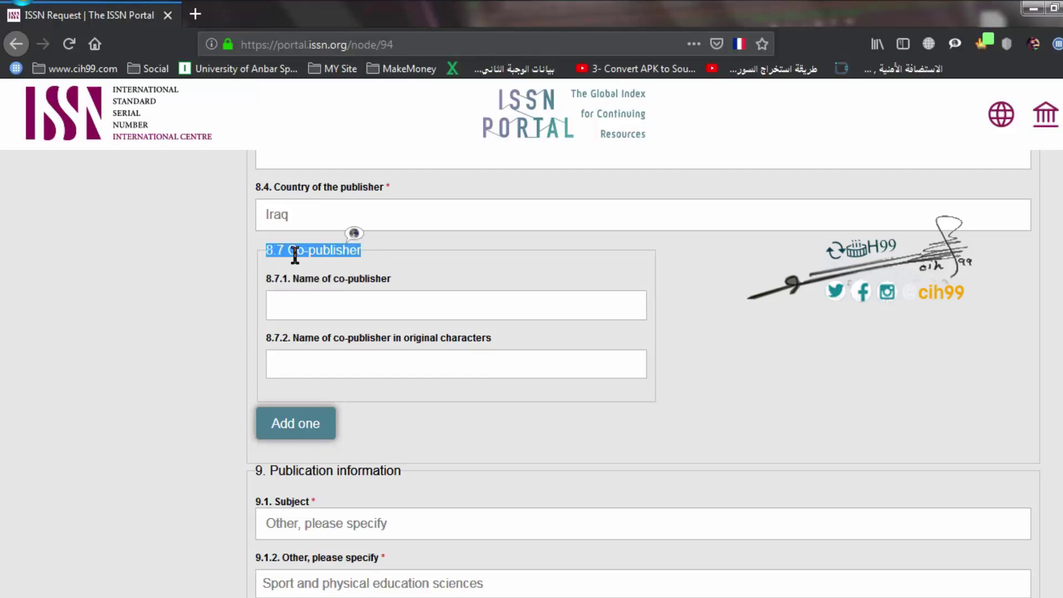
{"action": "left_click", "coordinate": [354, 233]}
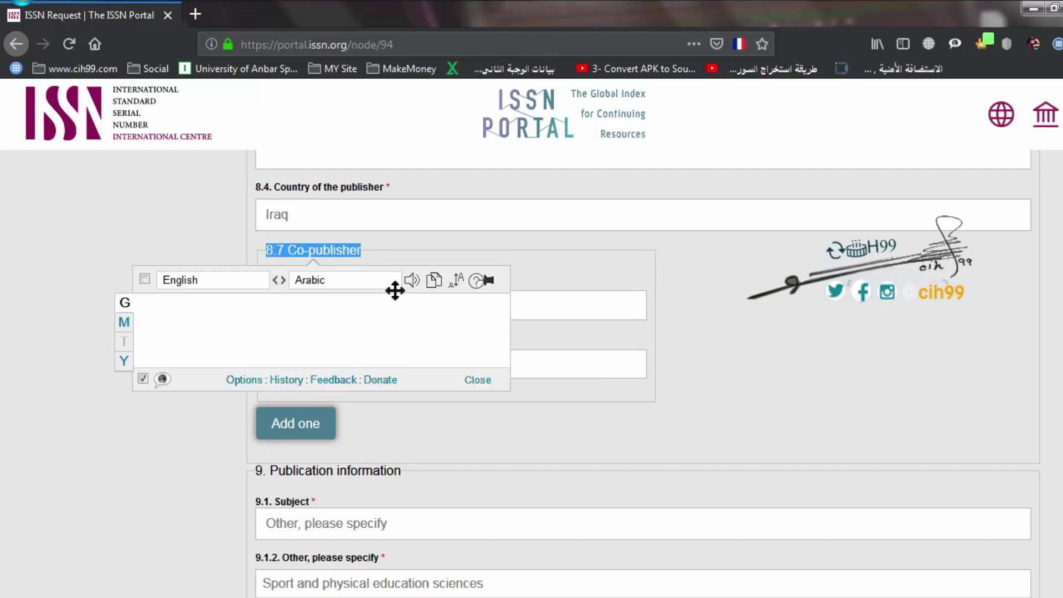
{"action": "left_click", "coordinate": [683, 301]}
{"action": "left_click_drag", "start_coordinate": [365, 278], "coordinate": [304, 280]}
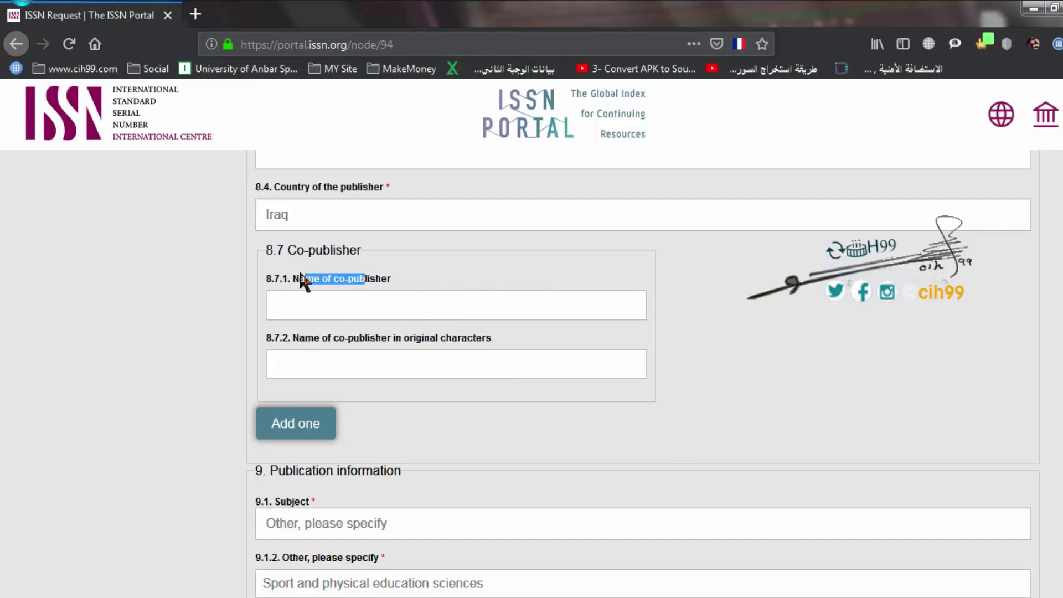
{"action": "left_click_drag", "start_coordinate": [299, 338], "coordinate": [430, 340]}
{"action": "scroll", "coordinate": [302, 275], "scroll_direction": "down", "scroll_amount": 3}
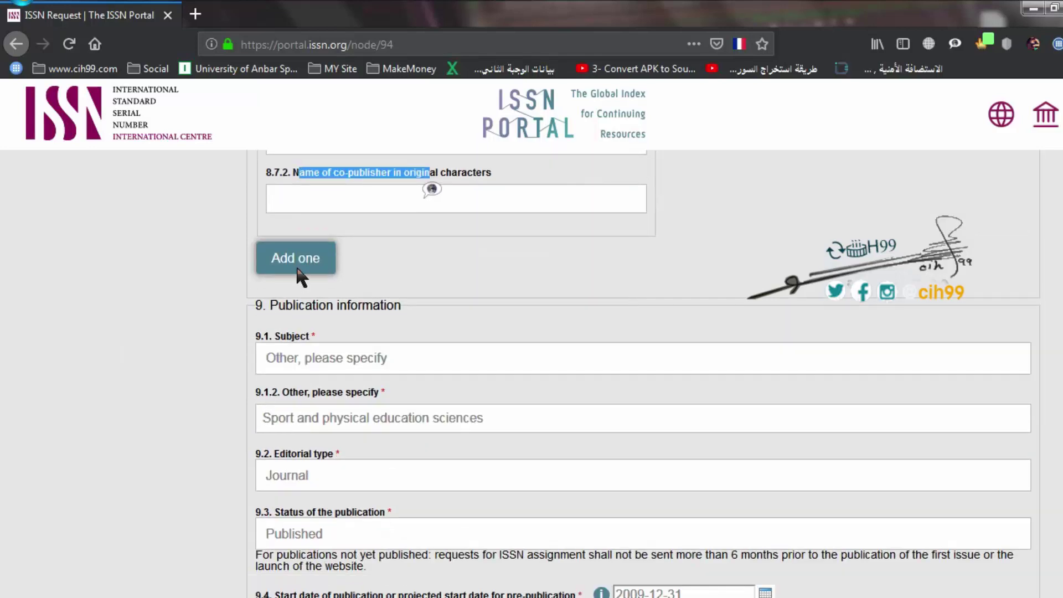
Set the publication's subject to "Other, please specify" and check the specified subject, Sport and physical education sciences.
{"action": "scroll", "coordinate": [263, 343], "scroll_direction": "down", "scroll_amount": 2}
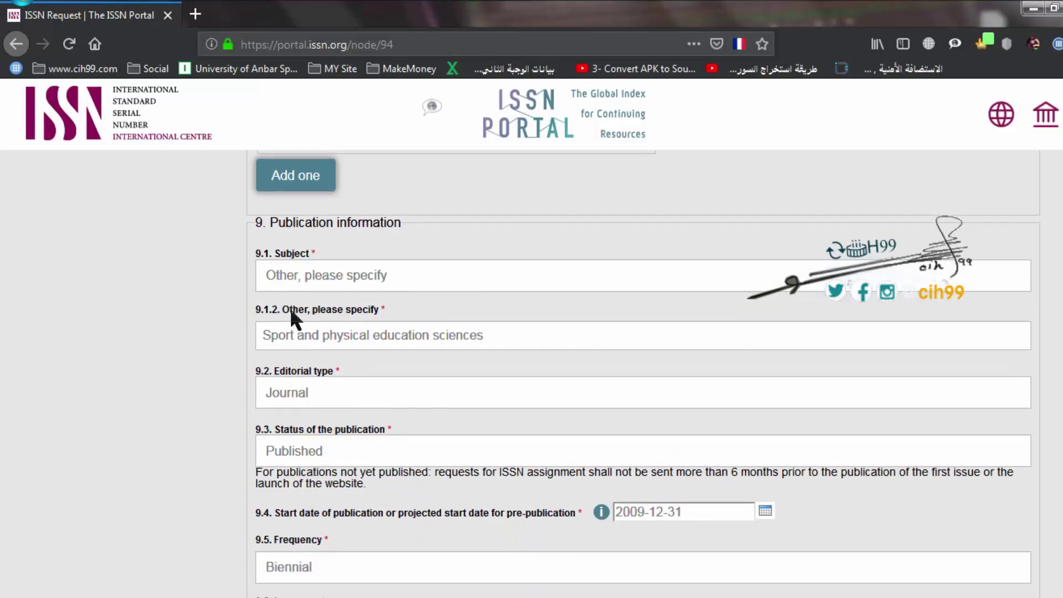
{"action": "left_click_drag", "start_coordinate": [272, 224], "coordinate": [396, 225]}
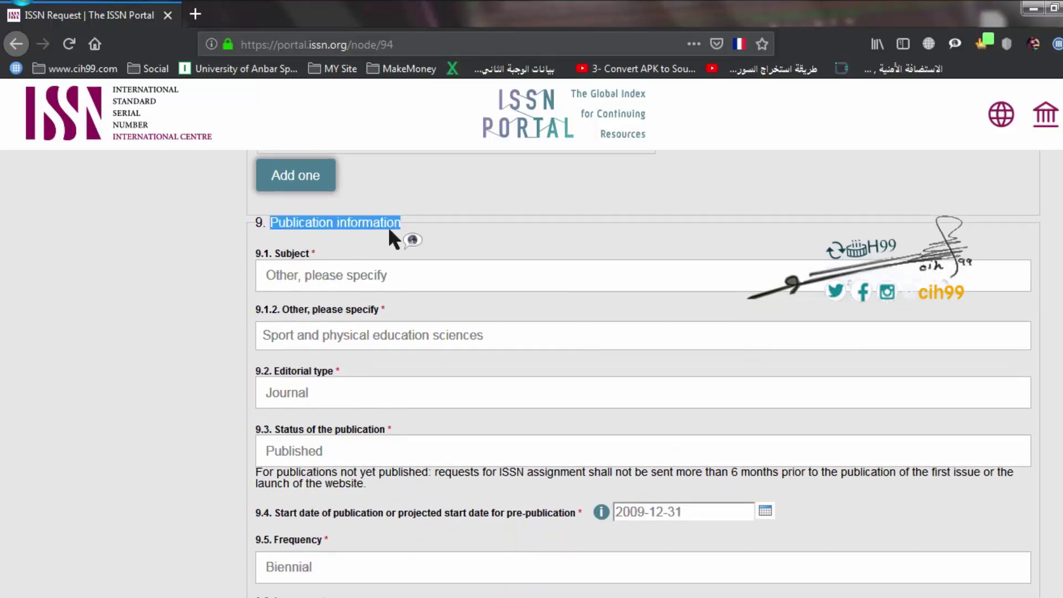
{"action": "left_click", "coordinate": [339, 233]}
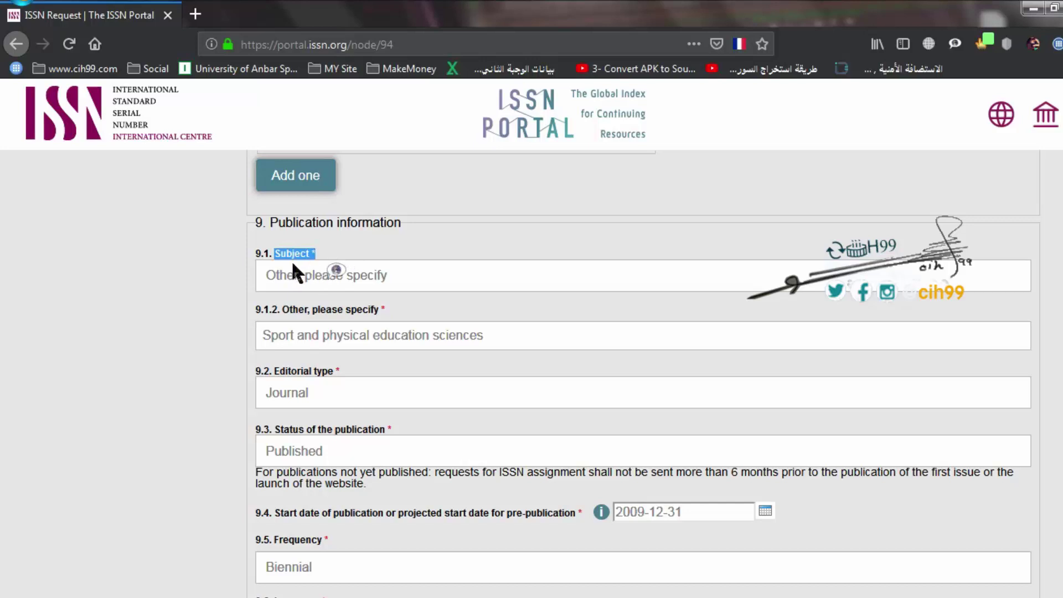
{"action": "left_click", "coordinate": [285, 274]}
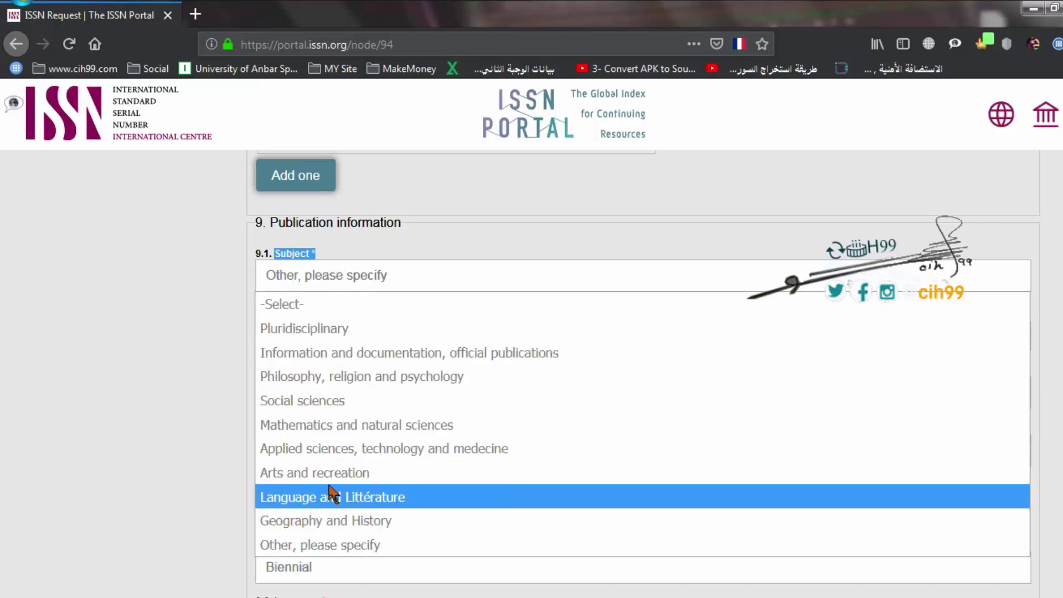
{"action": "left_click", "coordinate": [339, 545]}
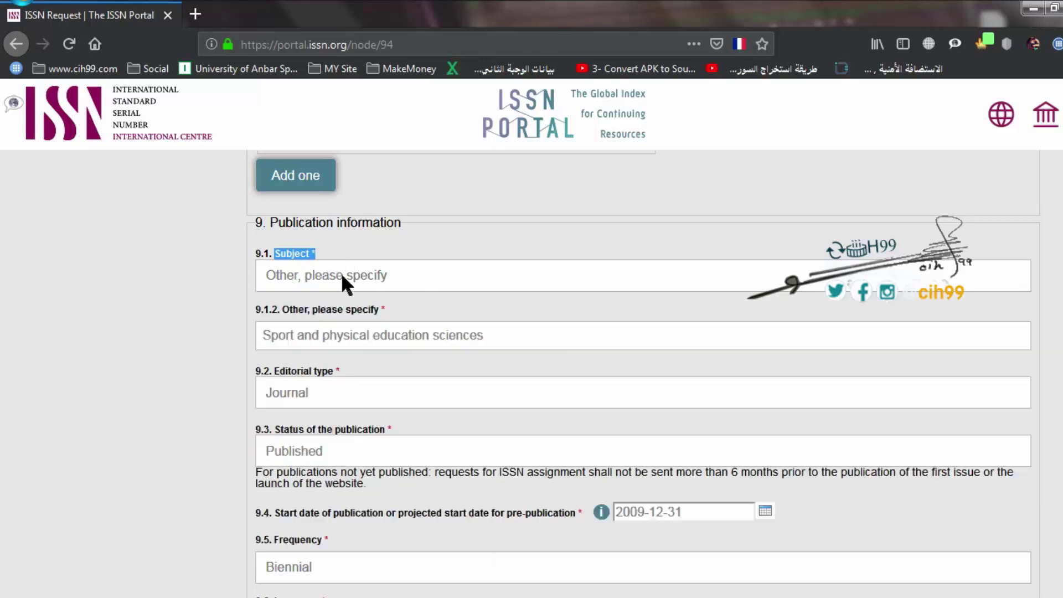
{"action": "left_click_drag", "start_coordinate": [266, 334], "coordinate": [486, 335]}
Choose Journal as the editorial type and Published as the status of the publication.
{"action": "scroll", "coordinate": [205, 327], "scroll_direction": "down", "scroll_amount": 3}
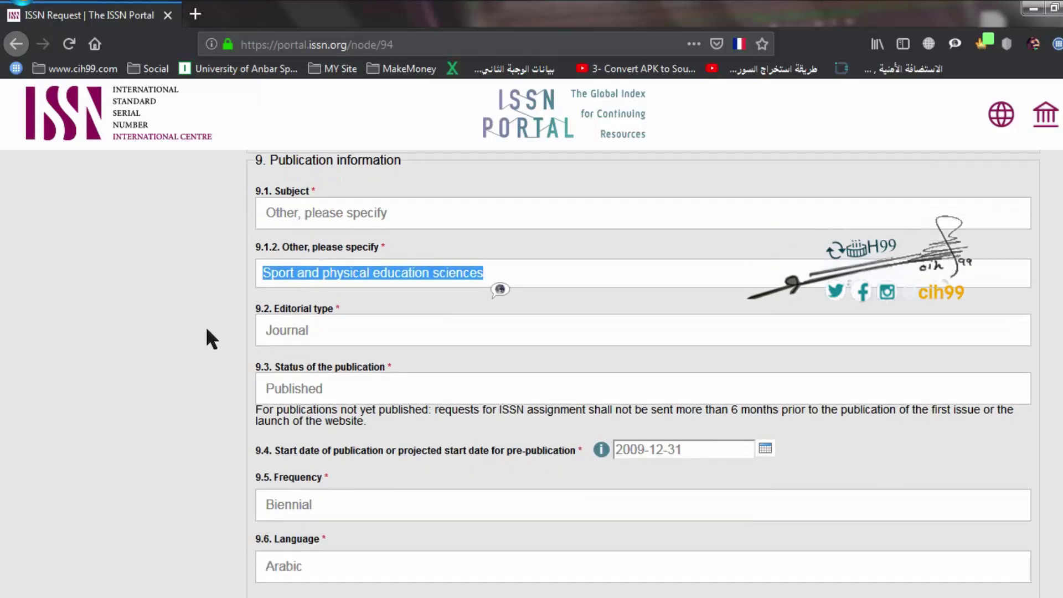
{"action": "left_click_drag", "start_coordinate": [280, 205], "coordinate": [339, 205]}
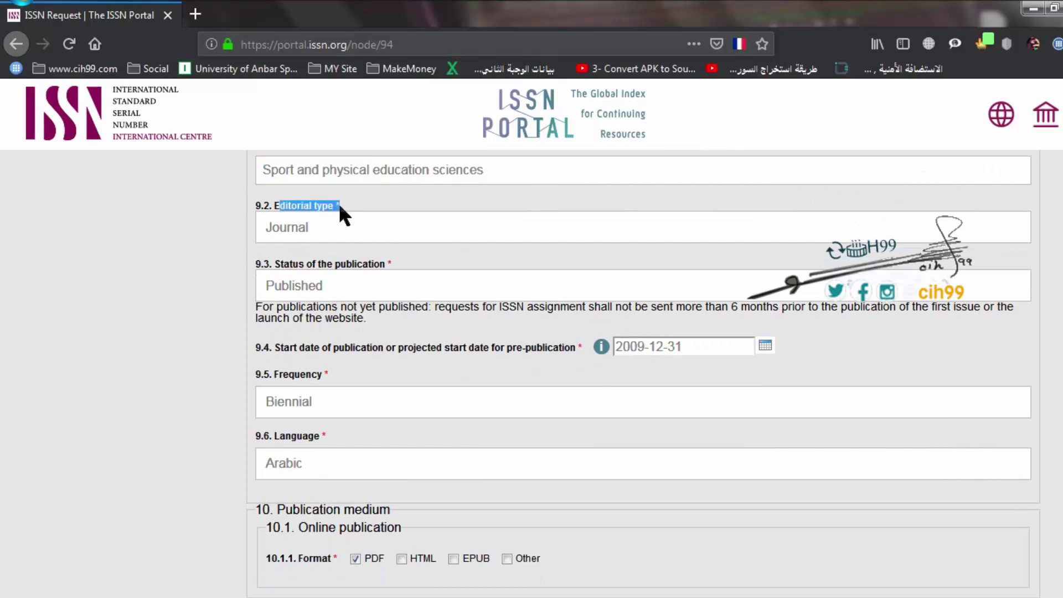
{"action": "left_click", "coordinate": [345, 237]}
{"action": "left_click", "coordinate": [535, 238]}
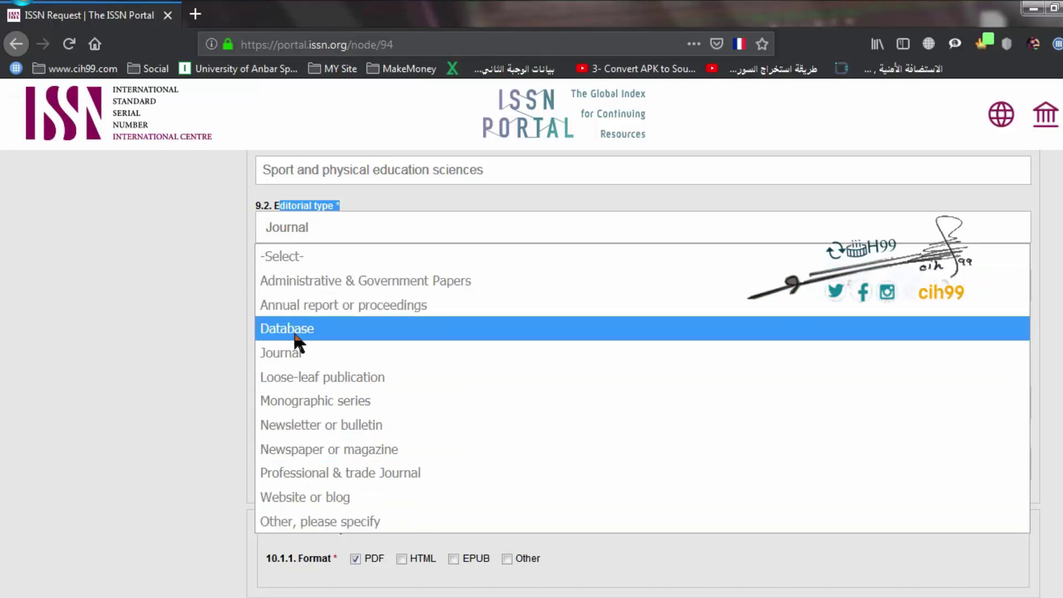
{"action": "left_click", "coordinate": [297, 358]}
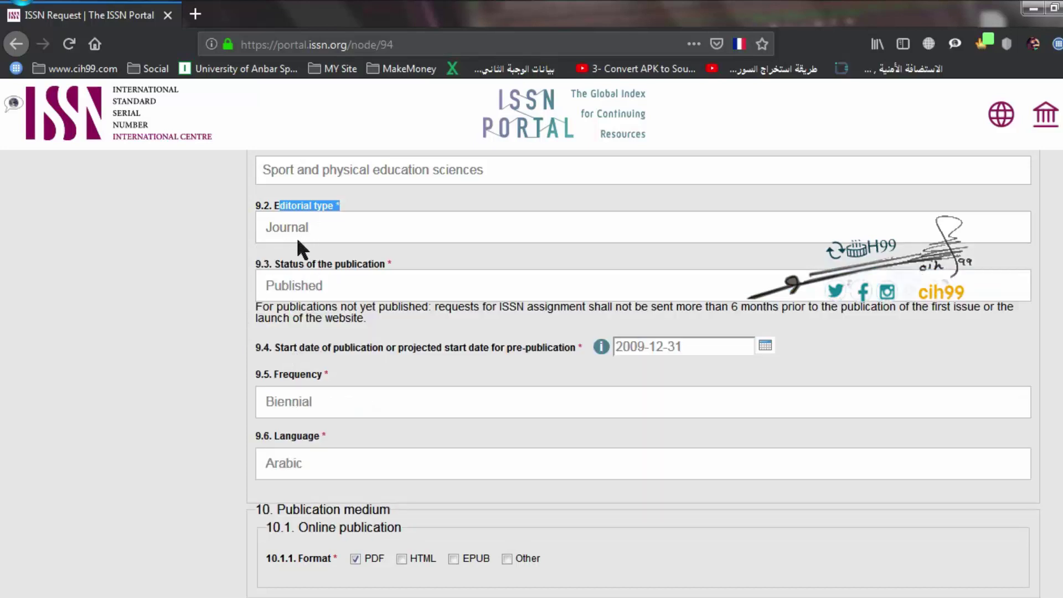
{"action": "left_click", "coordinate": [298, 284]}
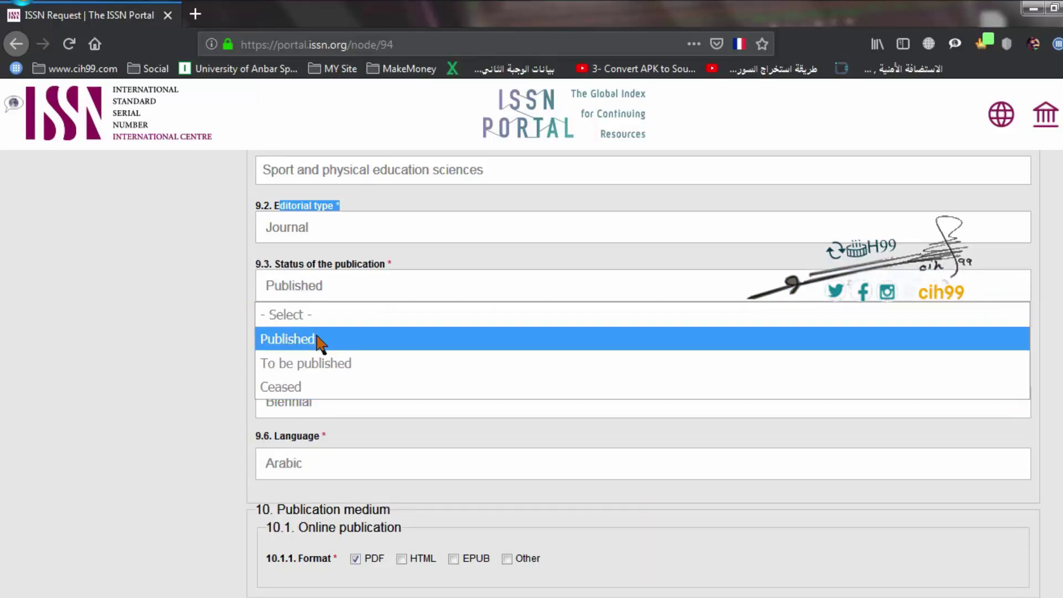
{"action": "left_click", "coordinate": [318, 339]}
{"action": "left_click", "coordinate": [204, 297]}
Review the publication start date field and choose Biennial as the frequency.
{"action": "scroll", "coordinate": [204, 297], "scroll_direction": "down", "scroll_amount": 2}
{"action": "scroll", "coordinate": [206, 294], "scroll_direction": "down", "scroll_amount": 1}
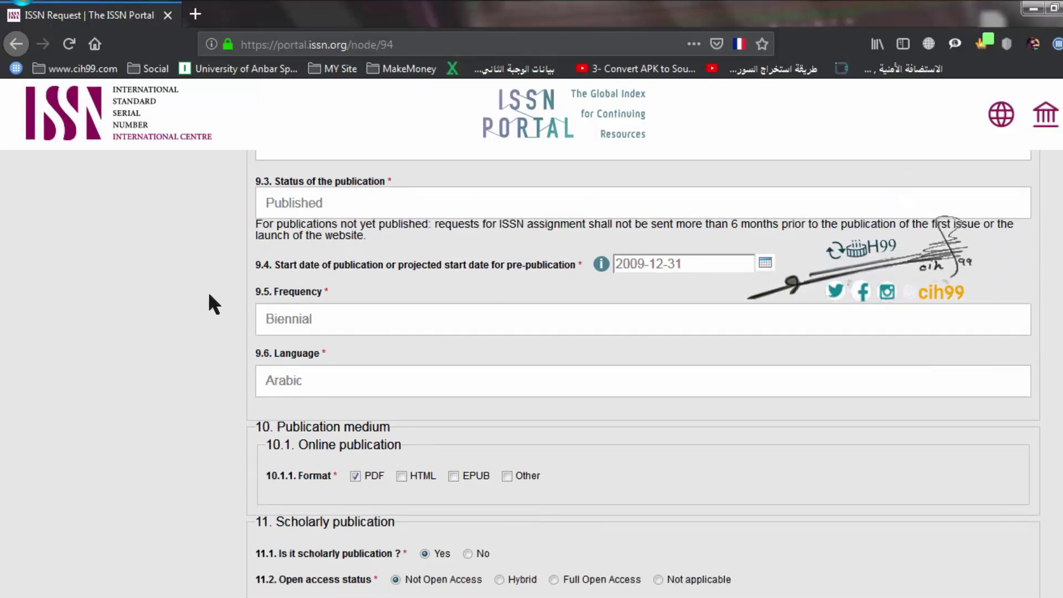
{"action": "left_click_drag", "start_coordinate": [276, 265], "coordinate": [500, 271]}
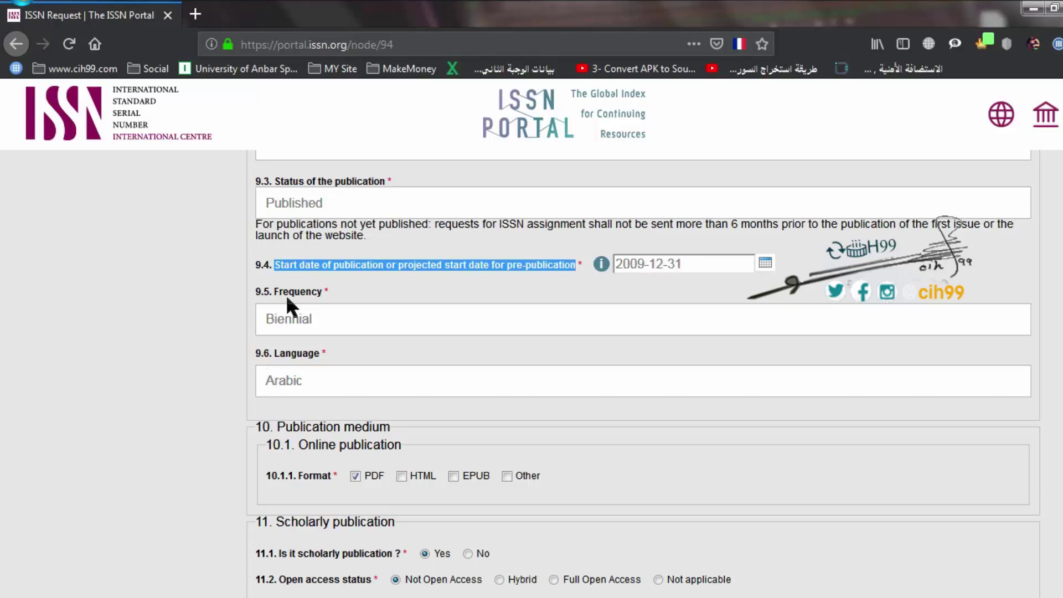
{"action": "left_click", "coordinate": [284, 320]}
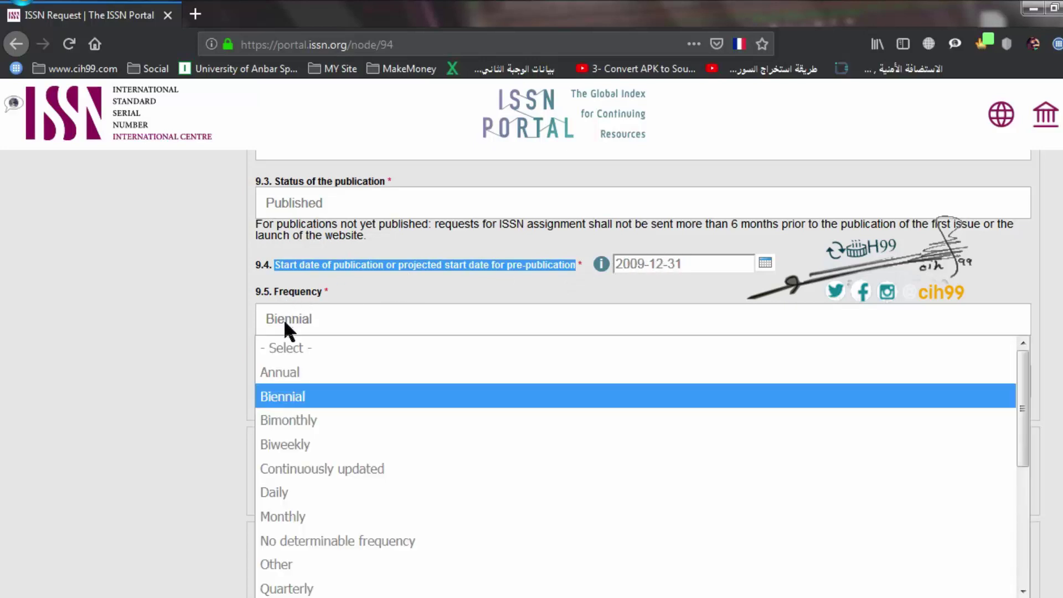
{"action": "scroll", "coordinate": [323, 423], "scroll_direction": "down", "scroll_amount": 3}
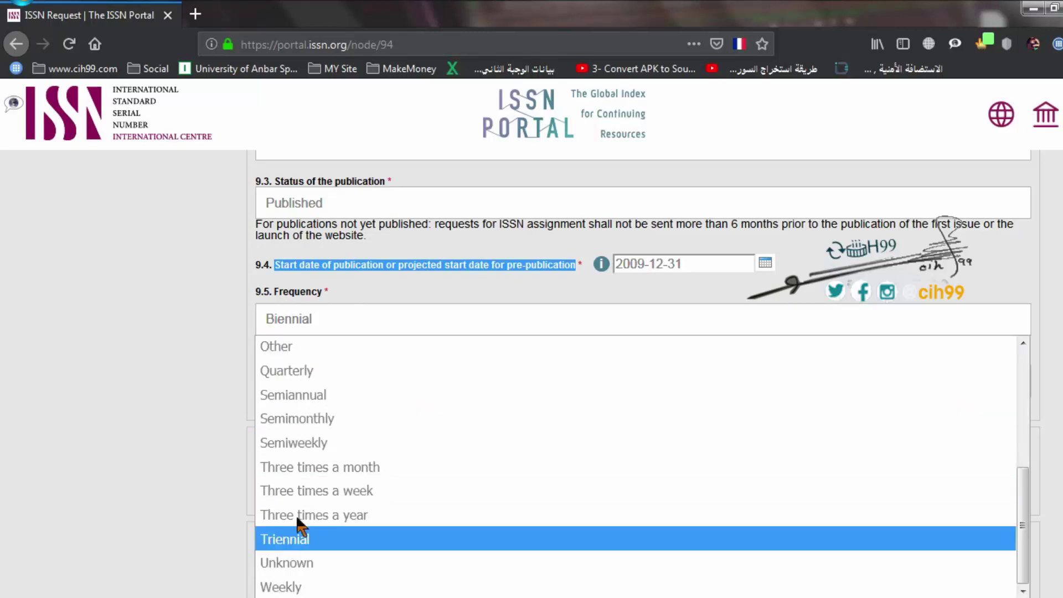
{"action": "scroll", "coordinate": [269, 527], "scroll_direction": "up", "scroll_amount": 3}
{"action": "left_click", "coordinate": [297, 403]}
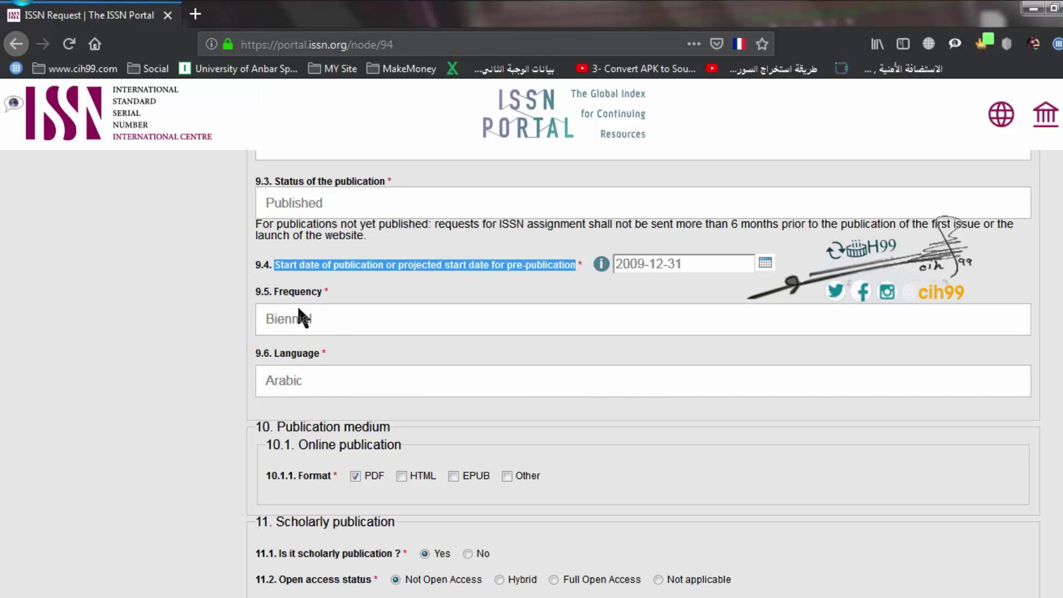
Look through the available publication languages without changing the Arabic selection.
{"action": "left_click_drag", "start_coordinate": [274, 353], "coordinate": [317, 355]}
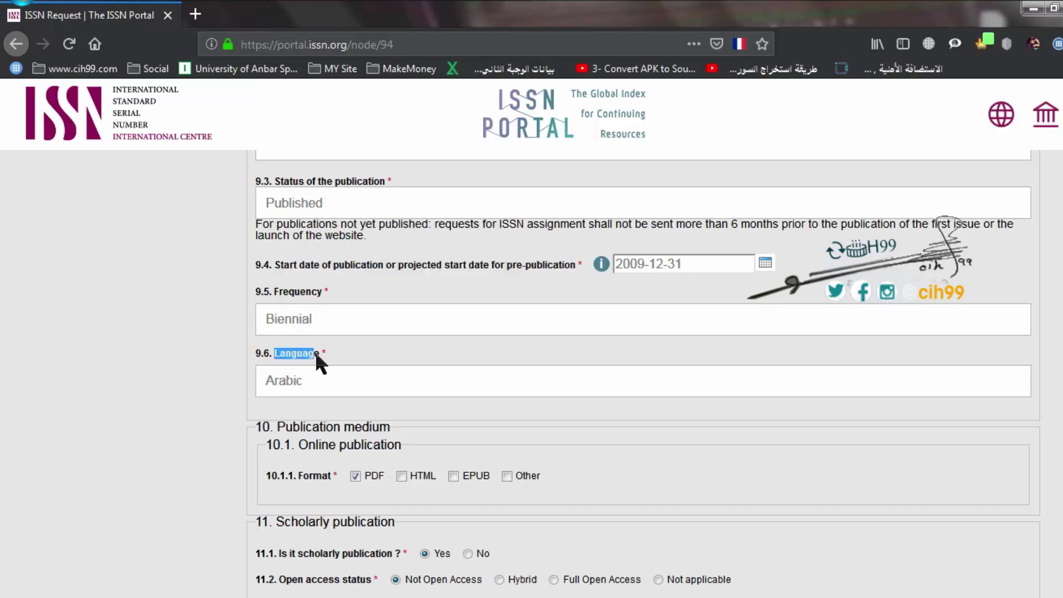
{"action": "left_click", "coordinate": [311, 387]}
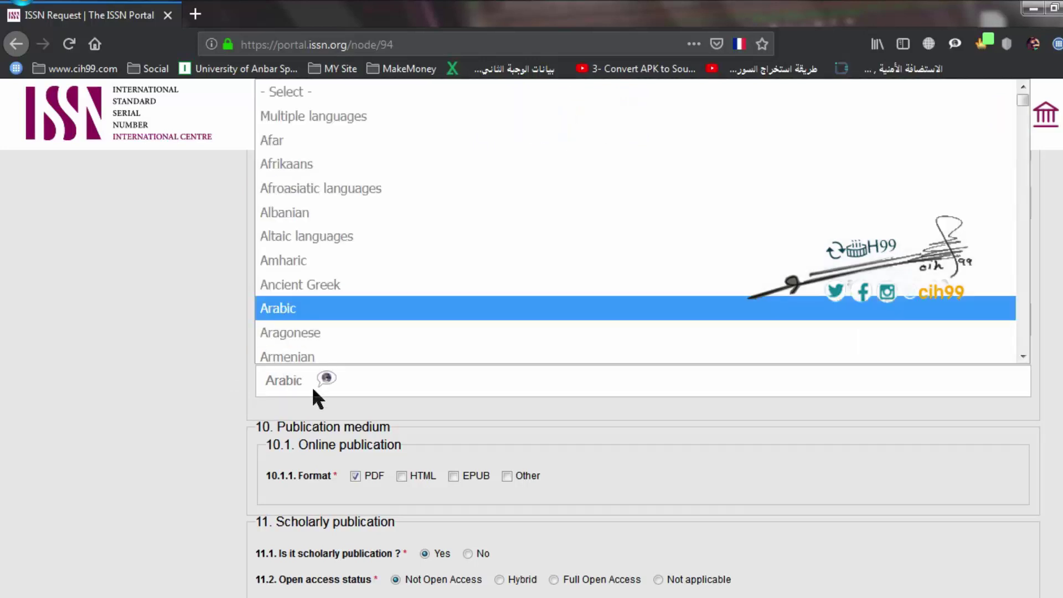
{"action": "scroll", "coordinate": [328, 219], "scroll_direction": "down", "scroll_amount": 5}
{"action": "scroll", "coordinate": [329, 233], "scroll_direction": "up", "scroll_amount": 5}
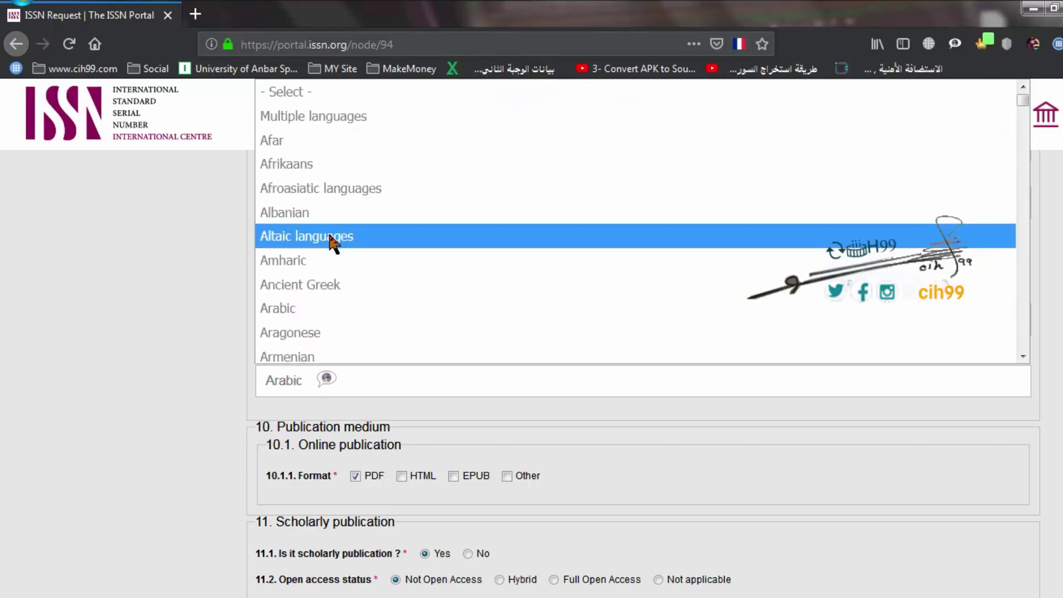
{"action": "left_click", "coordinate": [151, 288]}
Review the publication medium section, checking the PDF format option for the online publication.
{"action": "scroll", "coordinate": [298, 388], "scroll_direction": "down", "scroll_amount": 2}
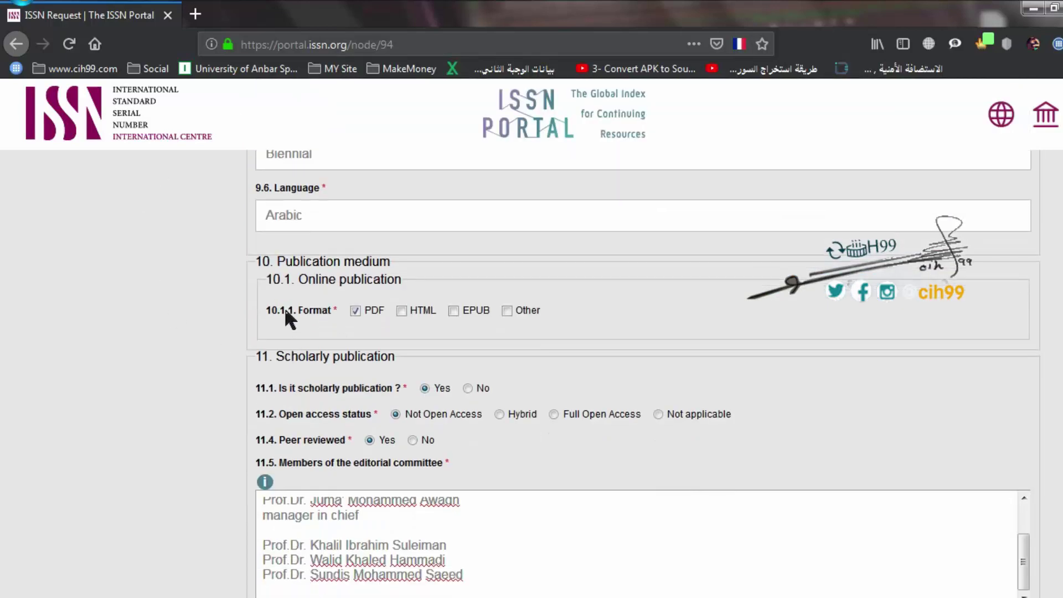
{"action": "left_click_drag", "start_coordinate": [284, 263], "coordinate": [387, 265]}
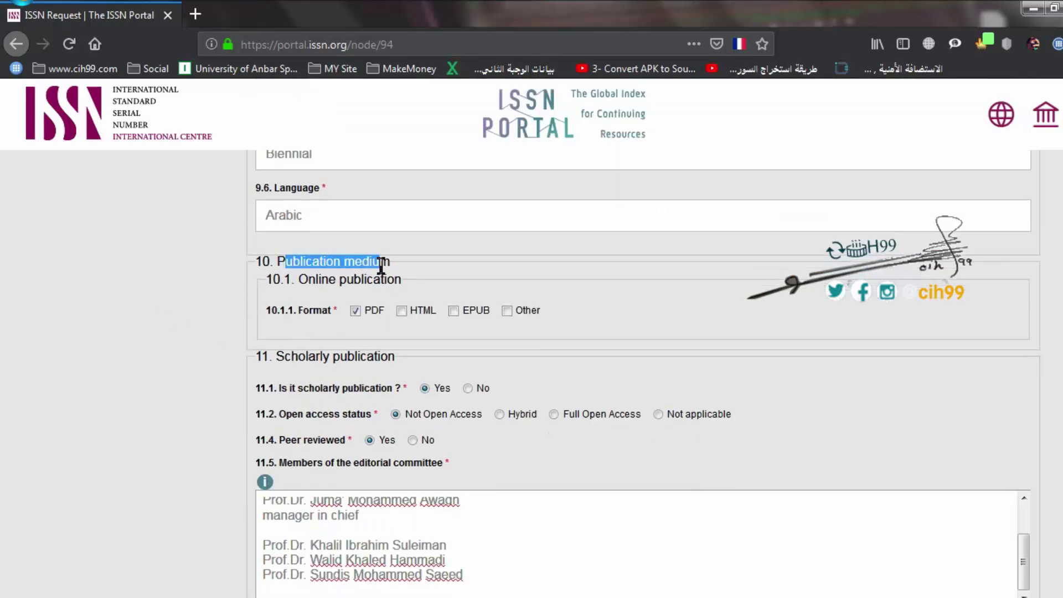
{"action": "left_click_drag", "start_coordinate": [300, 279], "coordinate": [398, 280]}
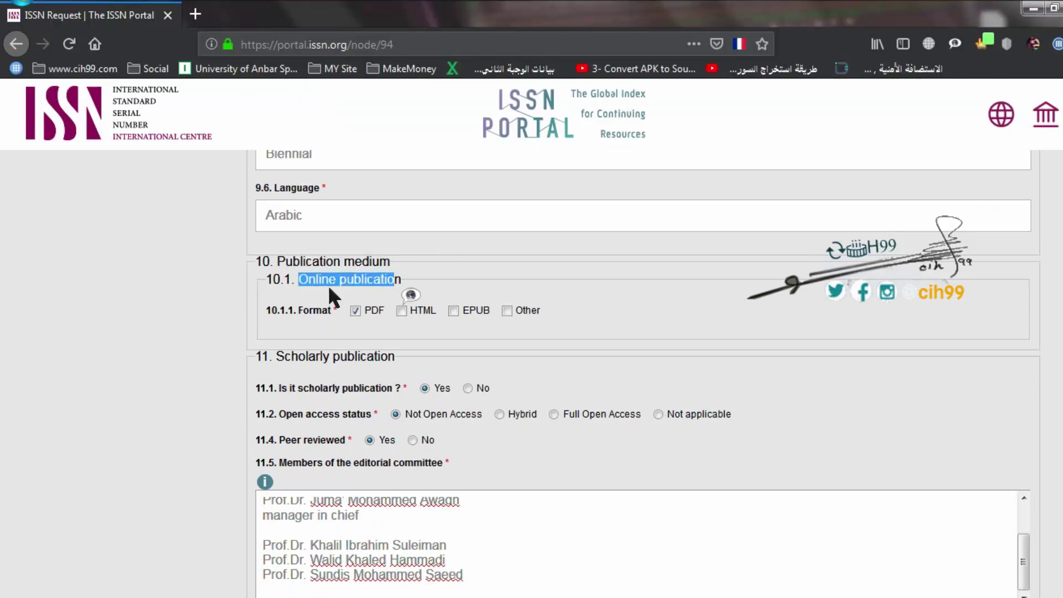
{"action": "left_click", "coordinate": [309, 308]}
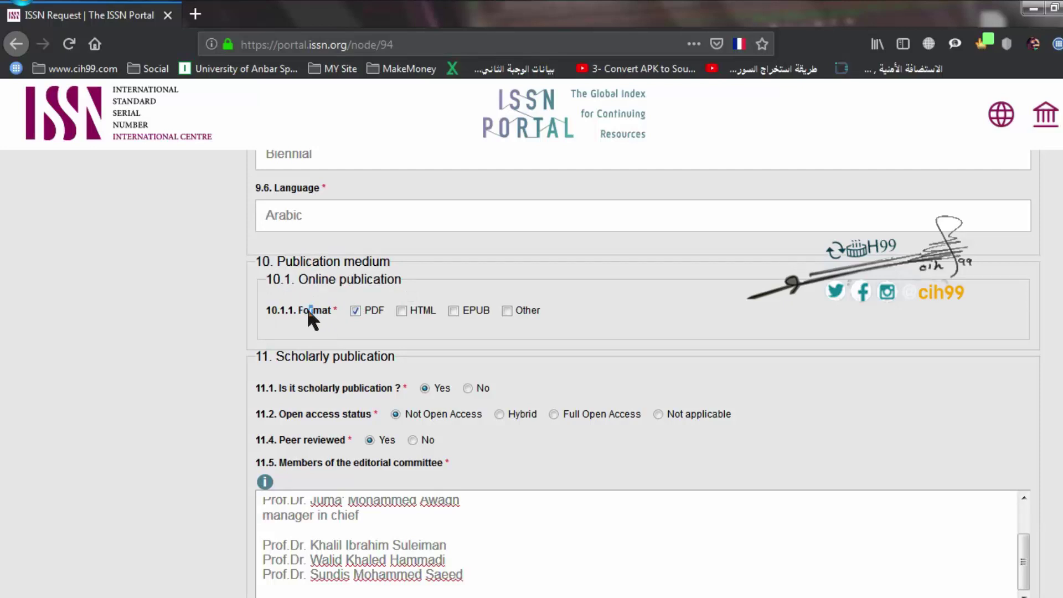
{"action": "left_click", "coordinate": [359, 319]}
{"action": "left_click", "coordinate": [356, 311]}
Switch the scholarly publication answer to No and back to Yes to compare the fields each requires.
{"action": "scroll", "coordinate": [346, 338], "scroll_direction": "down", "scroll_amount": 3}
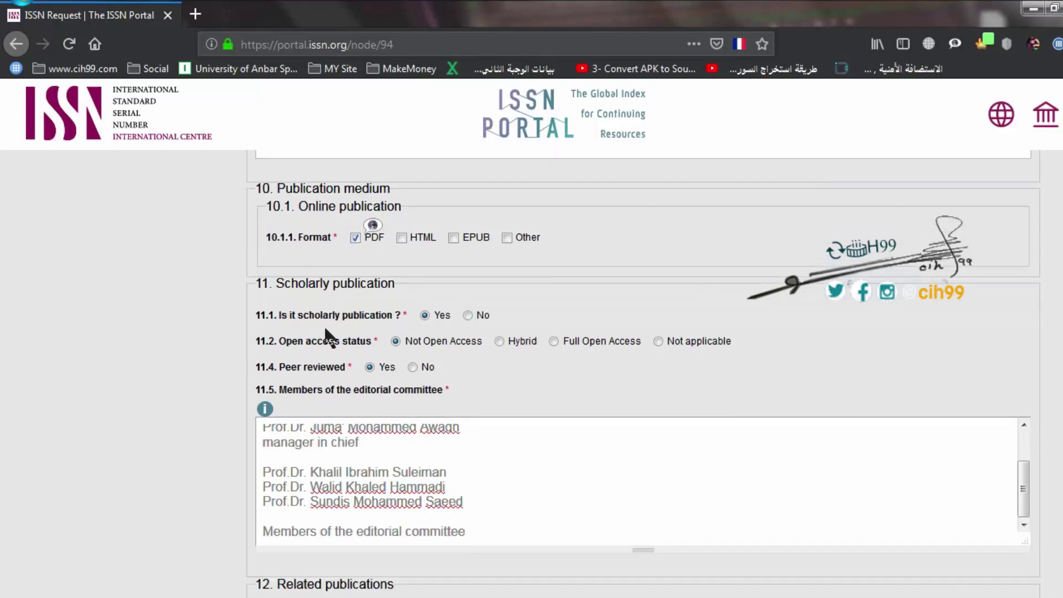
{"action": "left_click", "coordinate": [477, 305]}
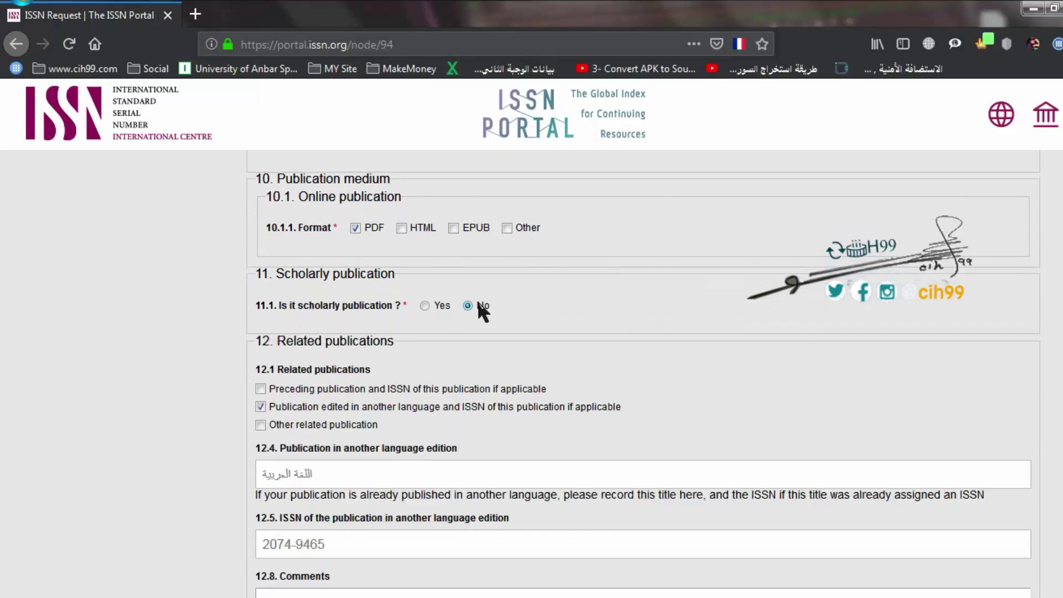
{"action": "left_click", "coordinate": [425, 306]}
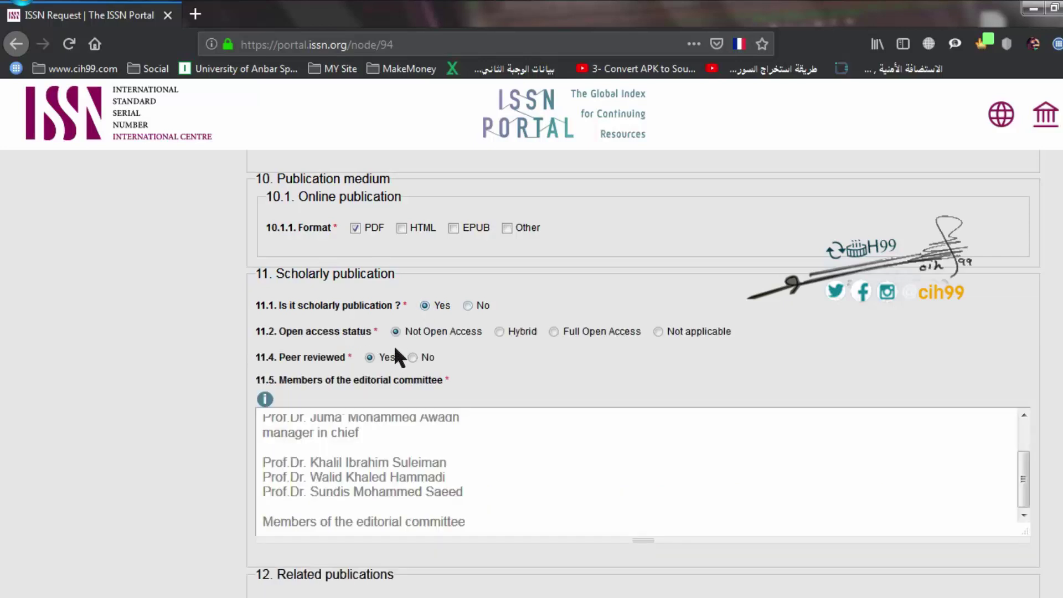
{"action": "left_click_drag", "start_coordinate": [294, 304], "coordinate": [386, 305]}
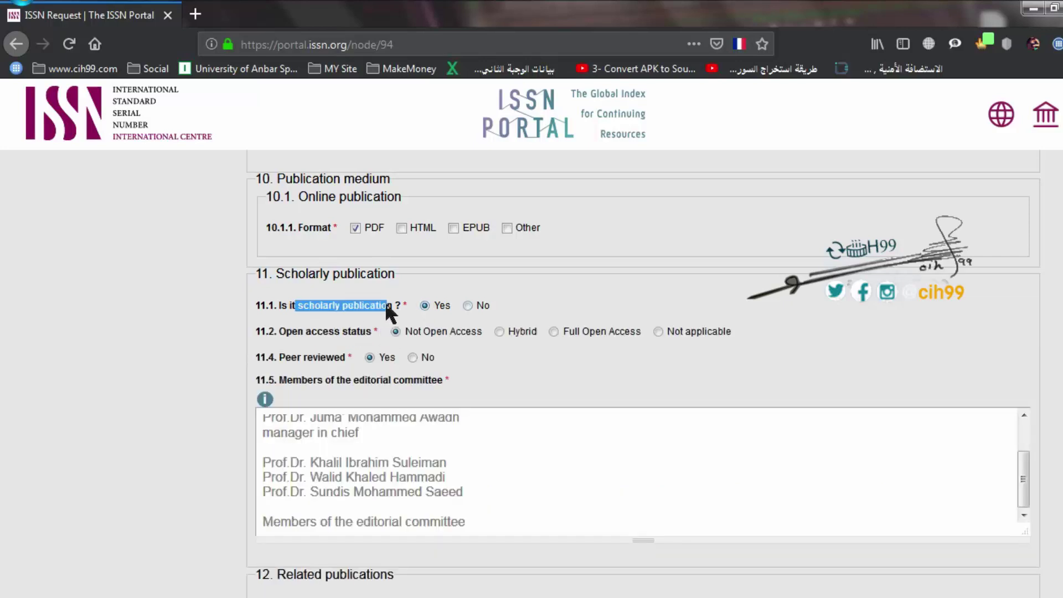
{"action": "left_click", "coordinate": [350, 303]}
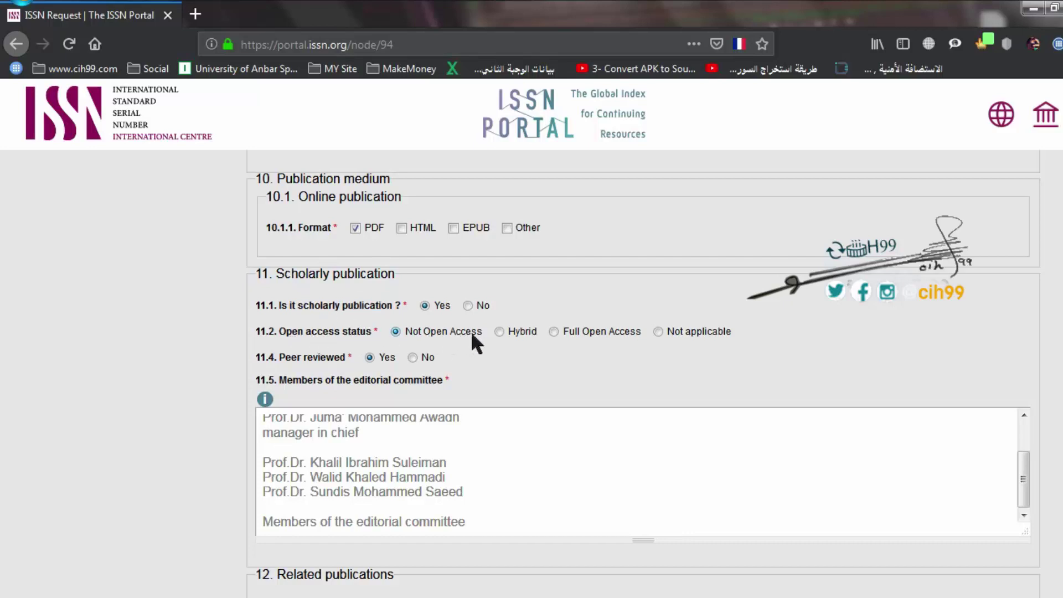
Try the Hybrid, Full Open Access and Not applicable open access statuses, and return to Not Open Access.
{"action": "left_click", "coordinate": [528, 331]}
{"action": "left_click", "coordinate": [599, 332]}
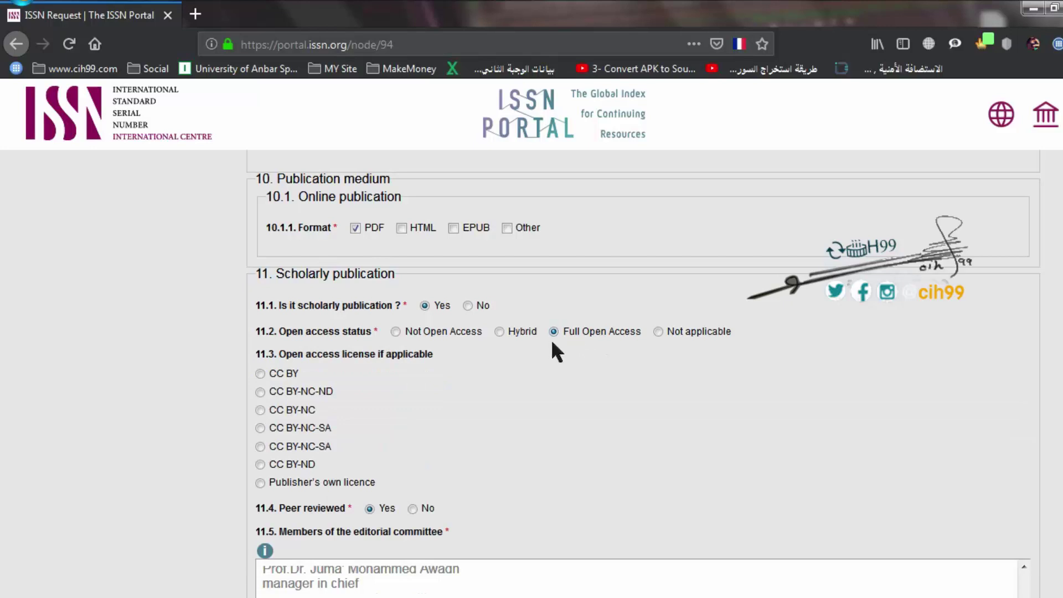
{"action": "left_click", "coordinate": [682, 332]}
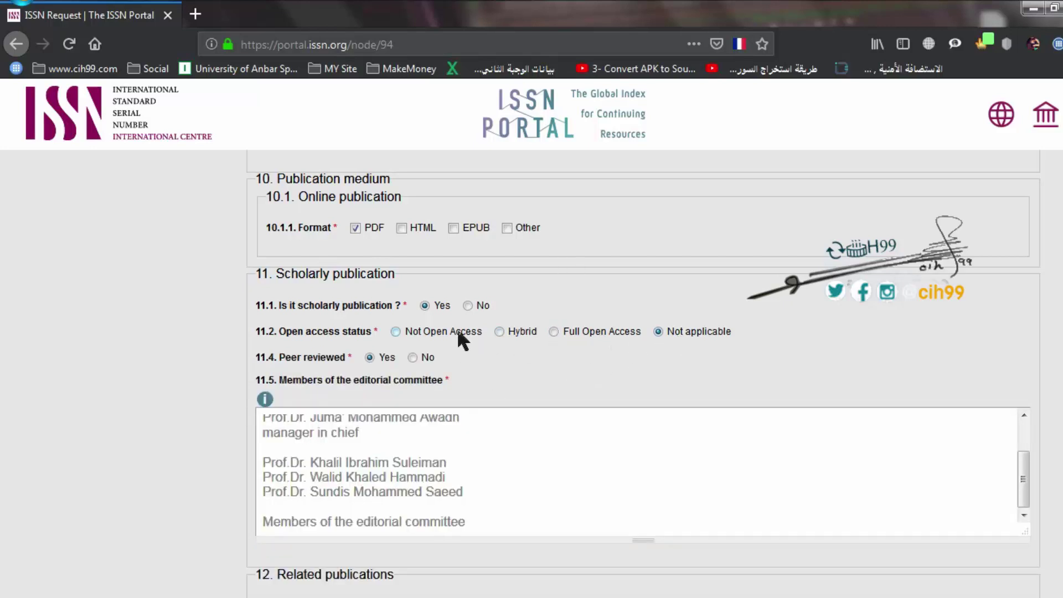
{"action": "left_click_drag", "start_coordinate": [407, 330], "coordinate": [477, 330]}
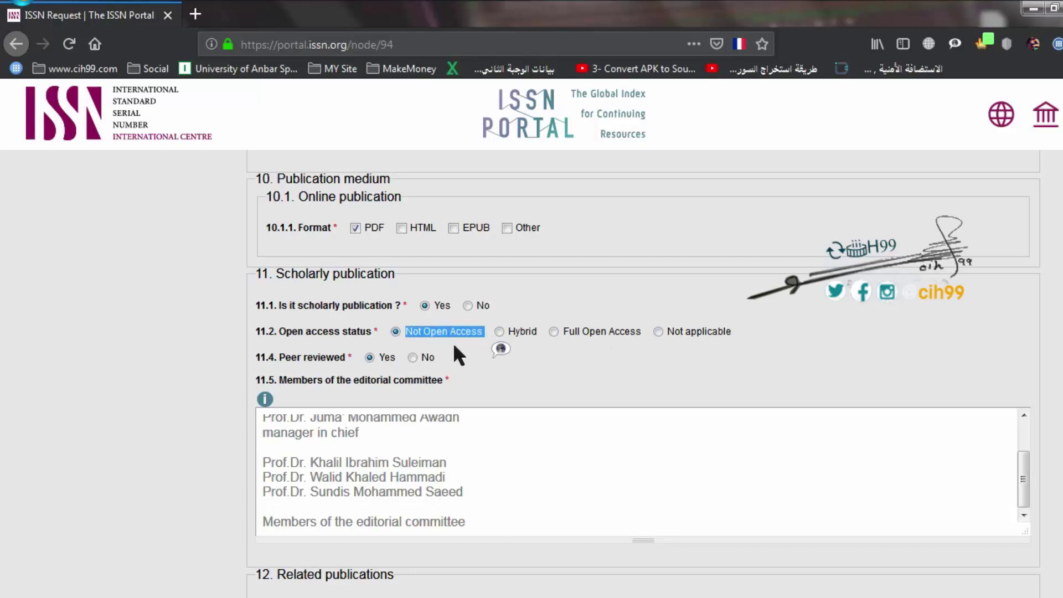
{"action": "left_click", "coordinate": [453, 342]}
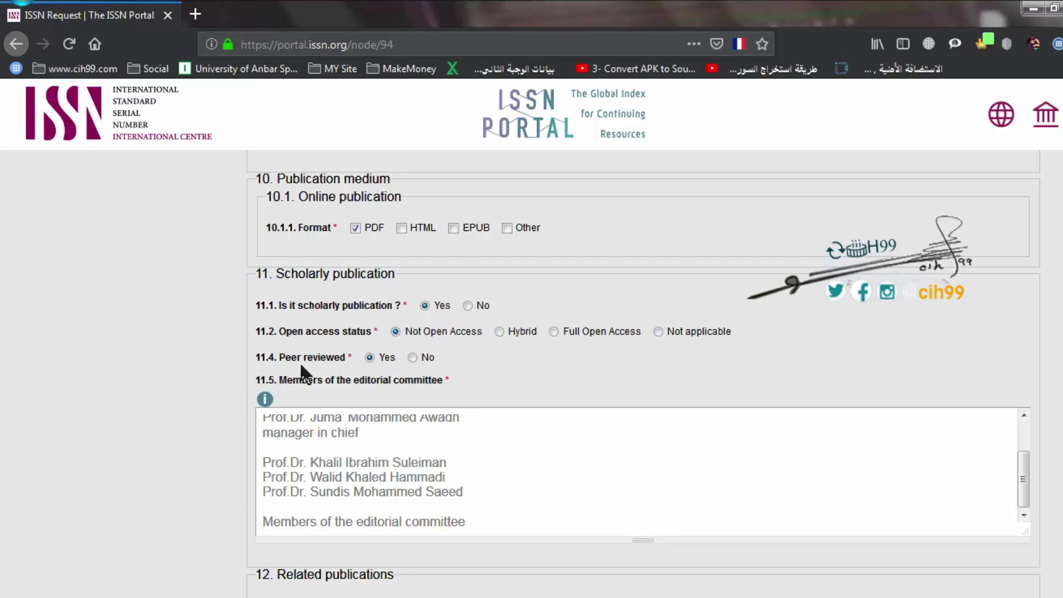
Switch the peer reviewed answer to No and back to Yes, and review the full list of editorial committee members.
{"action": "left_click", "coordinate": [412, 358]}
{"action": "left_click", "coordinate": [369, 357]}
{"action": "scroll", "coordinate": [313, 463], "scroll_direction": "up", "scroll_amount": 1}
{"action": "scroll", "coordinate": [313, 462], "scroll_direction": "up", "scroll_amount": 7}
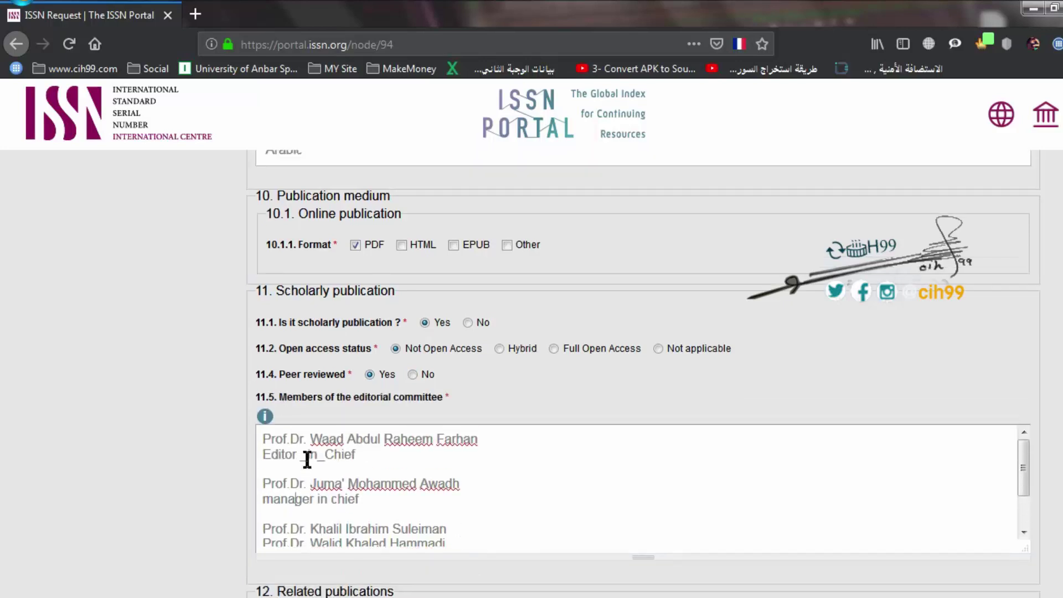
{"action": "scroll", "coordinate": [325, 458], "scroll_direction": "down", "scroll_amount": 9}
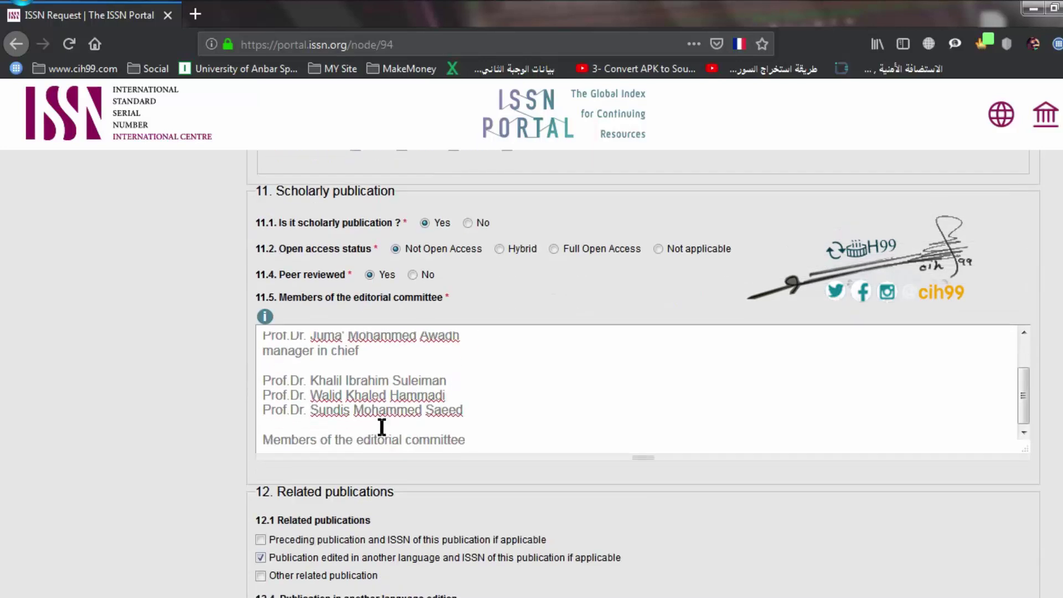
{"action": "scroll", "coordinate": [380, 426], "scroll_direction": "up", "scroll_amount": 1}
{"action": "left_click_drag", "start_coordinate": [264, 337], "coordinate": [463, 506]}
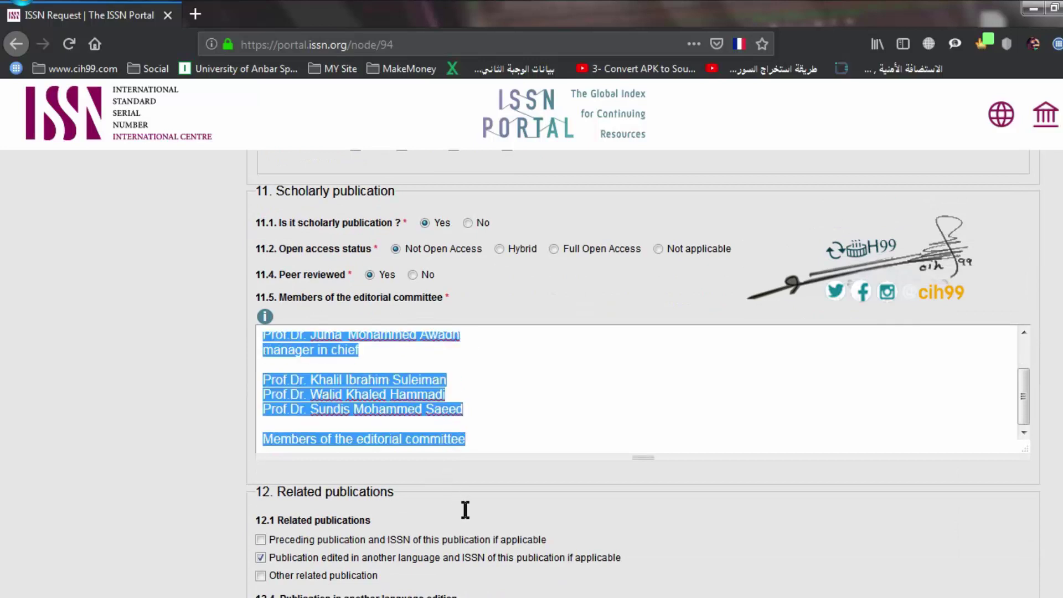
{"action": "left_click", "coordinate": [496, 429]}
{"action": "scroll", "coordinate": [496, 430], "scroll_direction": "down", "scroll_amount": 3}
{"action": "scroll", "coordinate": [495, 416], "scroll_direction": "up", "scroll_amount": 3}
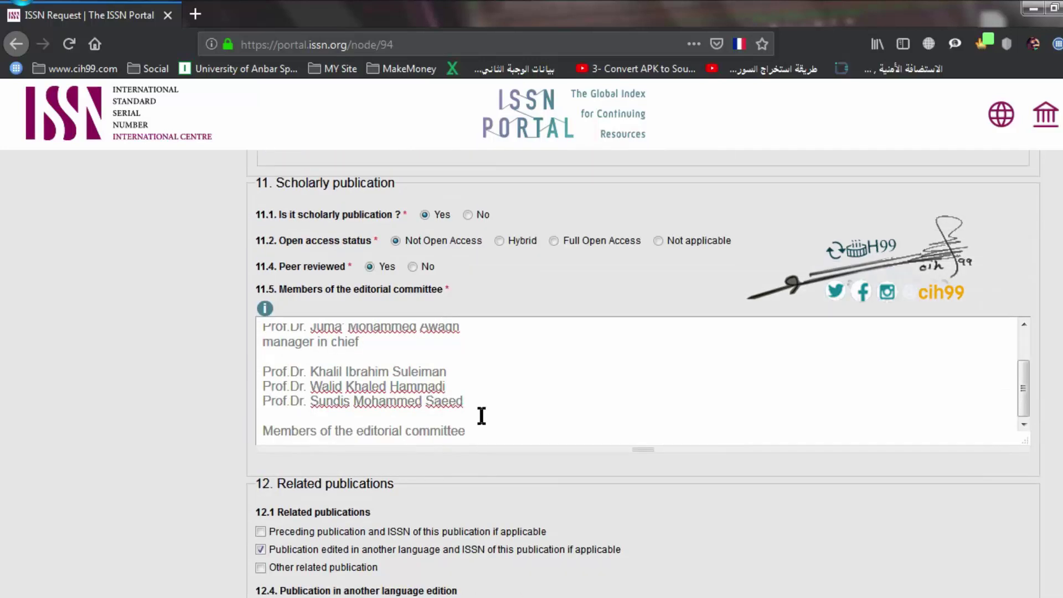
Check the editorial committee list, and turn the preceding publication option under related publications on and off to view its fields.
{"action": "scroll", "coordinate": [462, 410], "scroll_direction": "up", "scroll_amount": 2}
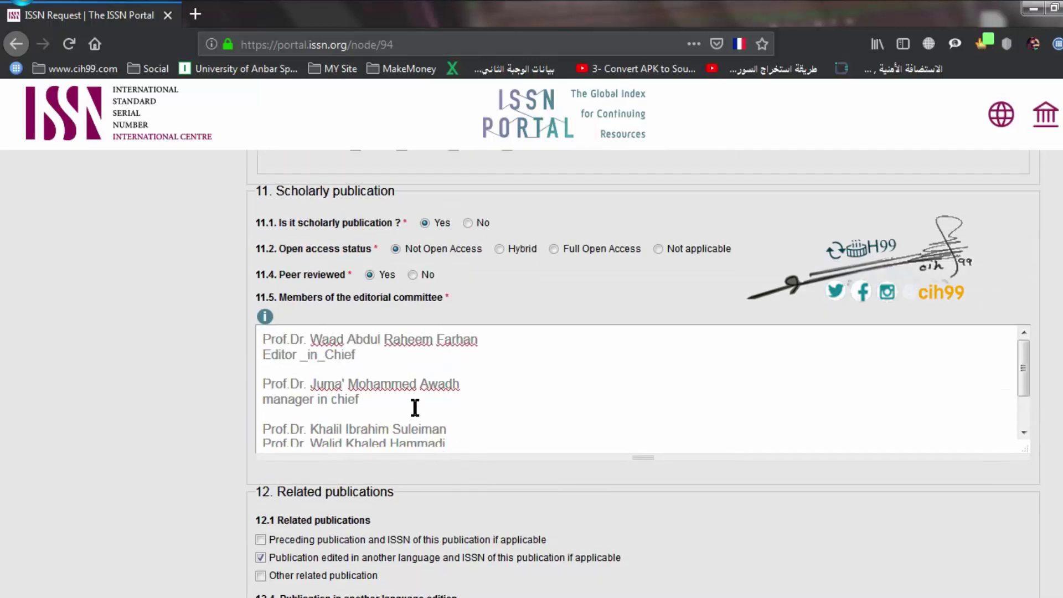
{"action": "scroll", "coordinate": [476, 410], "scroll_direction": "down", "scroll_amount": 2}
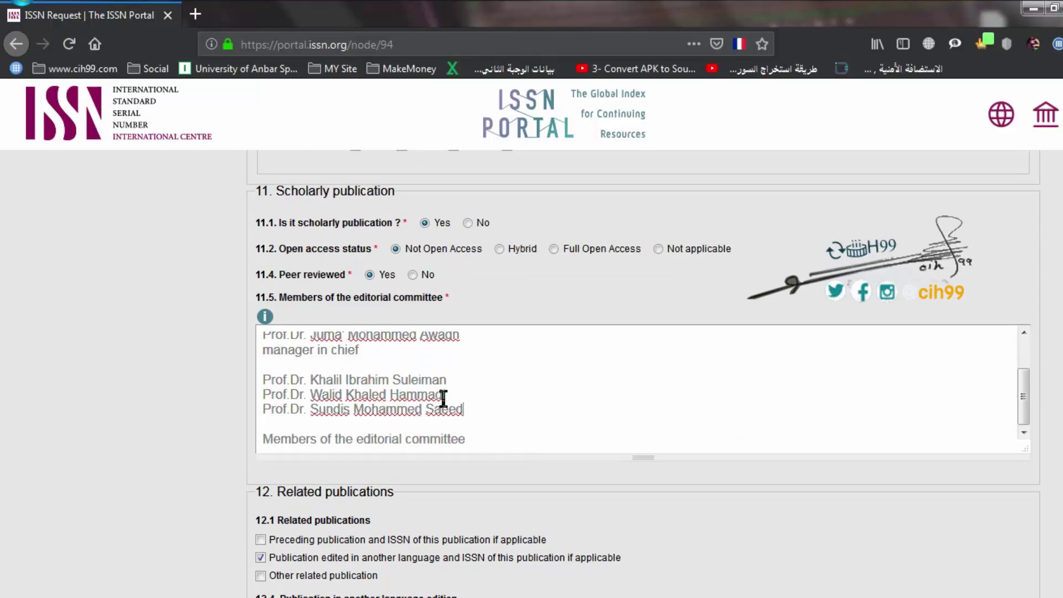
{"action": "scroll", "coordinate": [532, 438], "scroll_direction": "down", "scroll_amount": 4}
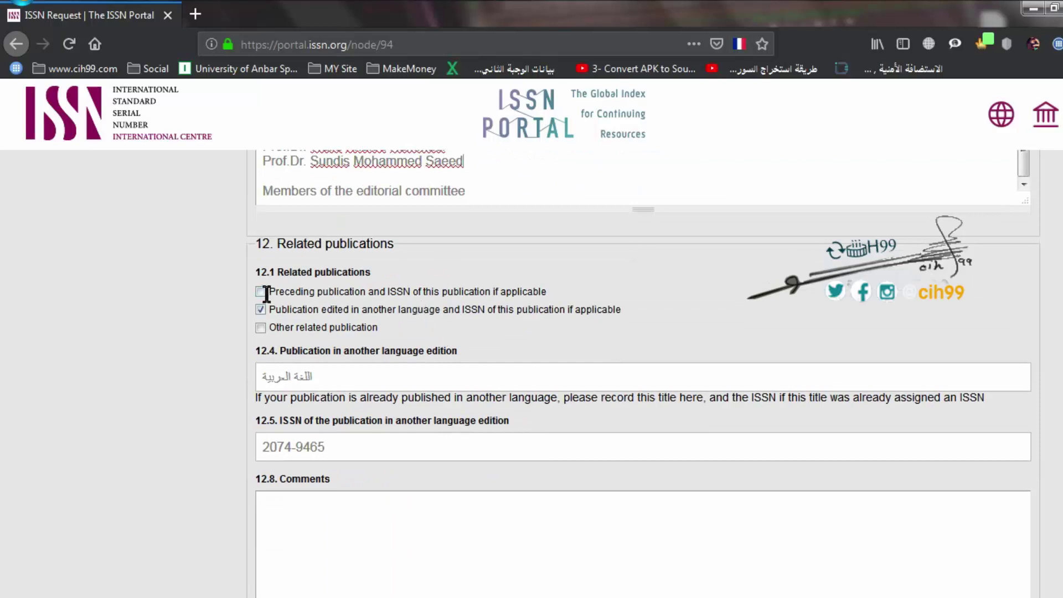
{"action": "left_click_drag", "start_coordinate": [272, 292], "coordinate": [541, 292]}
{"action": "left_click", "coordinate": [470, 292]}
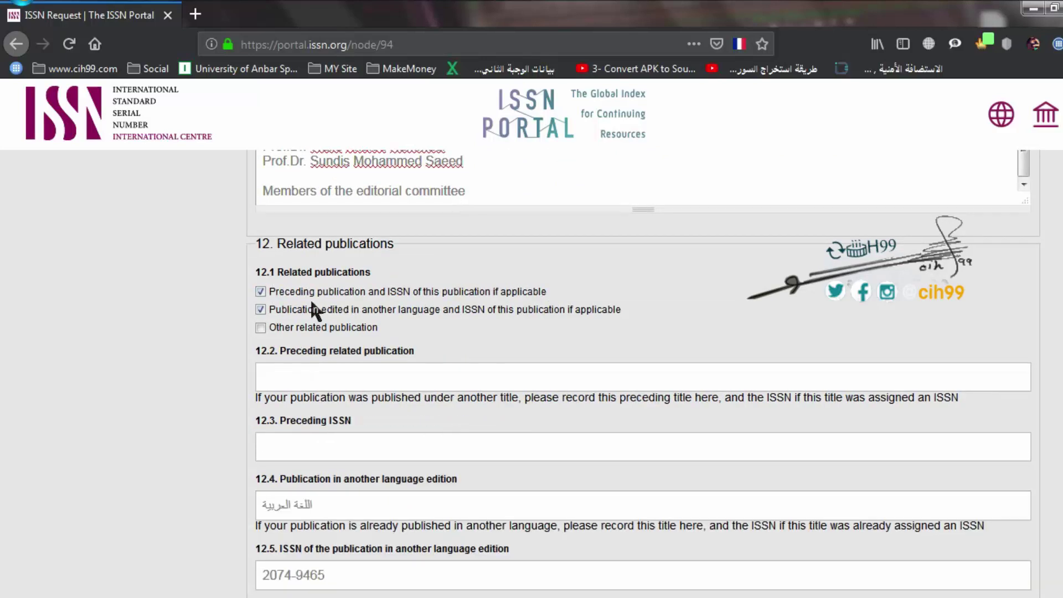
{"action": "left_click", "coordinate": [267, 292]}
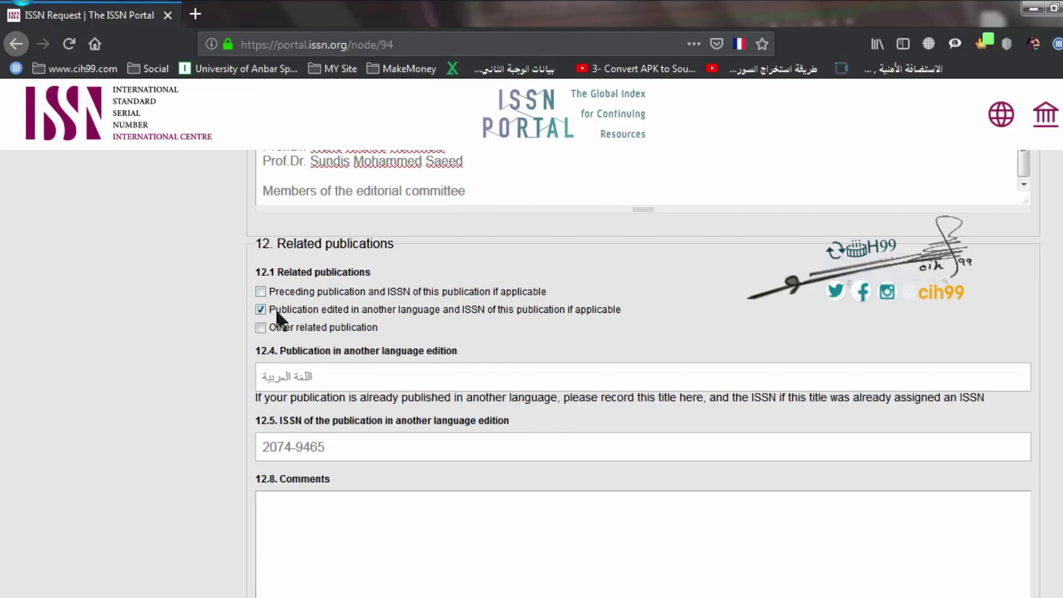
Translate the "Publication edited in another language" option label from English into Arabic, and leave that option enabled.
{"action": "left_click_drag", "start_coordinate": [269, 309], "coordinate": [530, 313]}
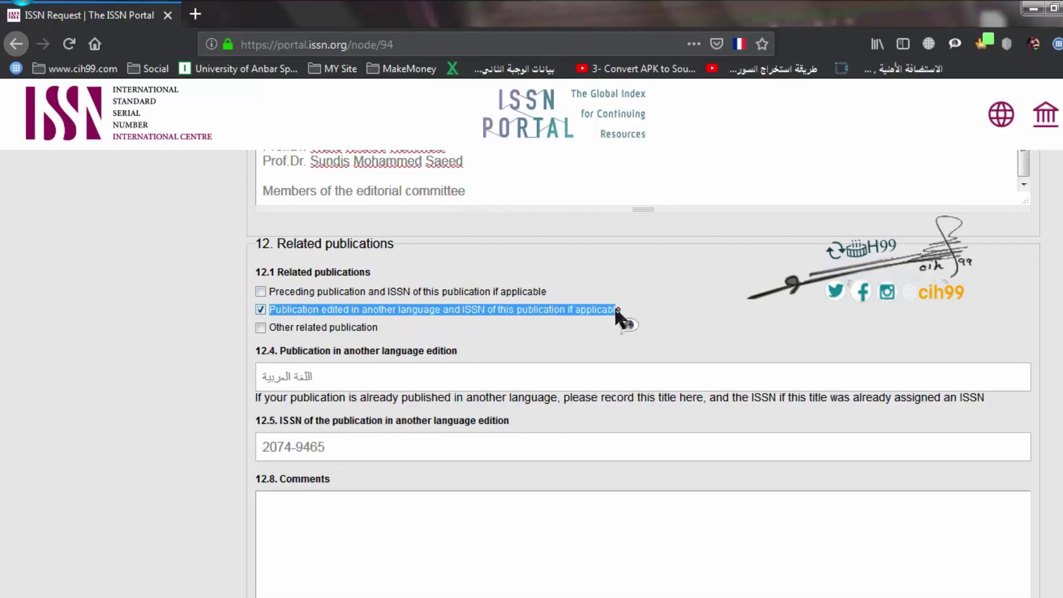
{"action": "left_click", "coordinate": [590, 310]}
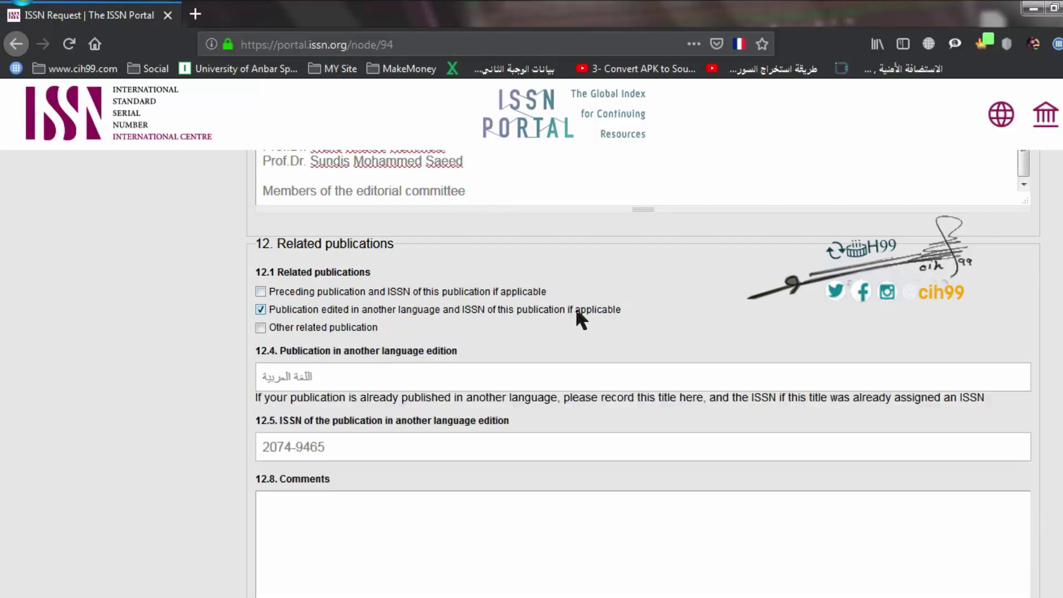
{"action": "double_click", "coordinate": [577, 311]}
{"action": "left_click", "coordinate": [577, 310]}
{"action": "double_click", "coordinate": [577, 310]}
{"action": "left_click", "coordinate": [577, 310]}
{"action": "left_click", "coordinate": [577, 310]}
{"action": "triple_click", "coordinate": [576, 310]}
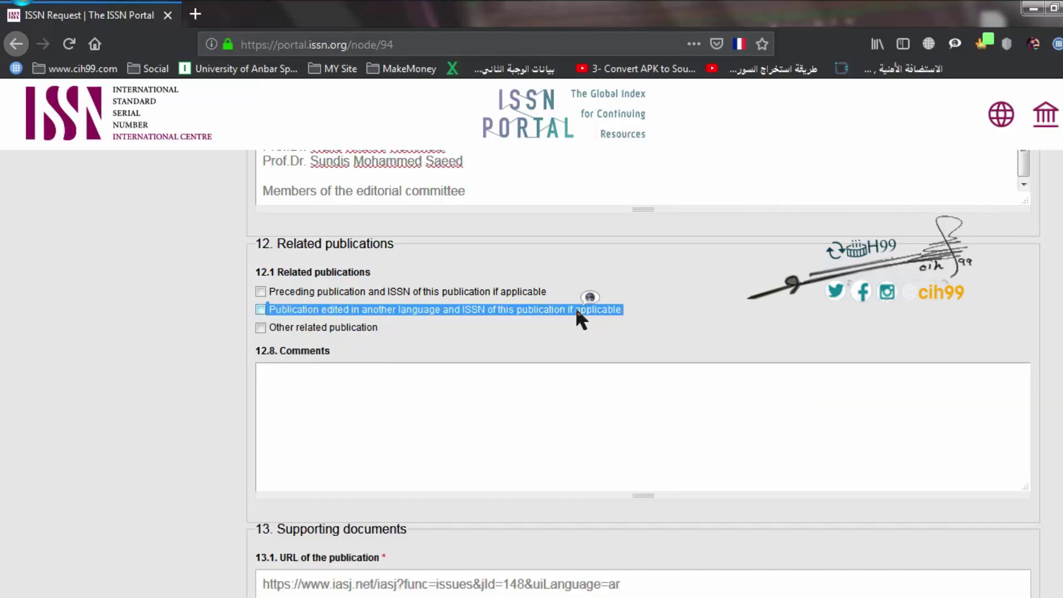
{"action": "left_click", "coordinate": [595, 296]}
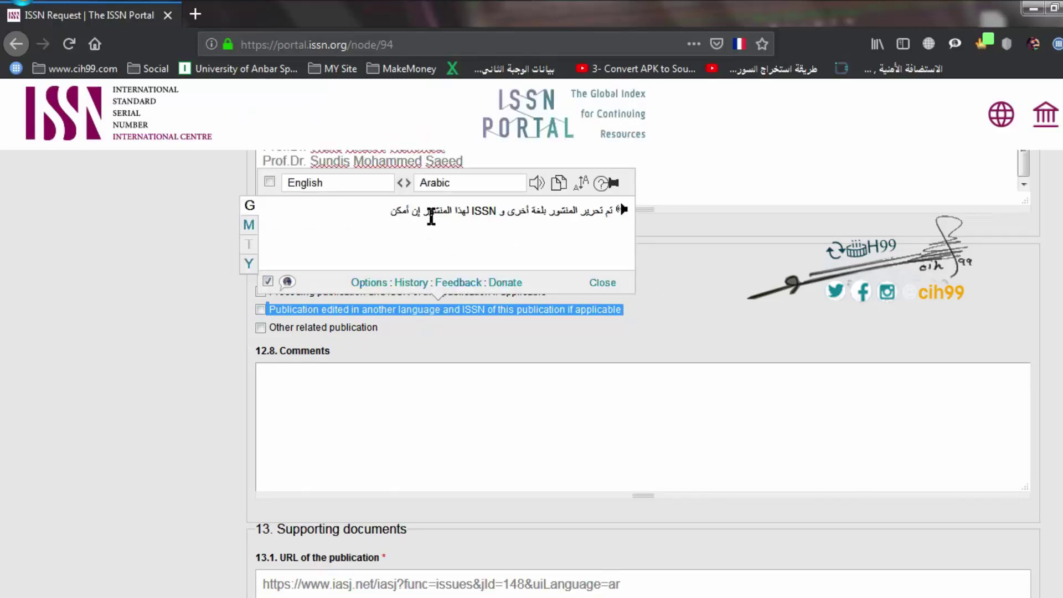
{"action": "left_click", "coordinate": [603, 283]}
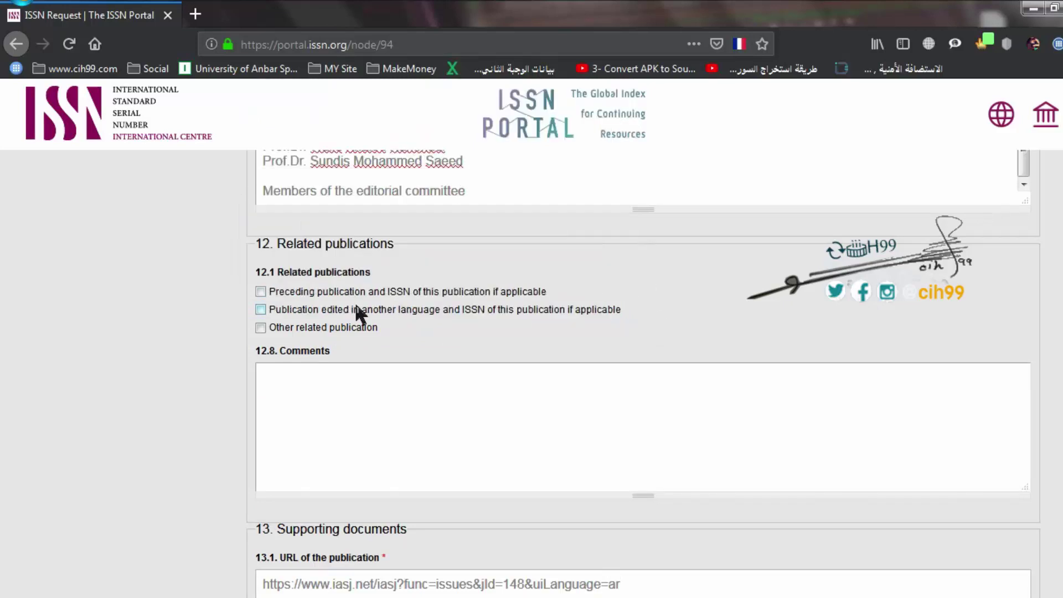
{"action": "left_click", "coordinate": [260, 309]}
Review the other-language edition title, its ISSN and the comments field in the related publications section.
{"action": "left_click_drag", "start_coordinate": [358, 382], "coordinate": [209, 373]}
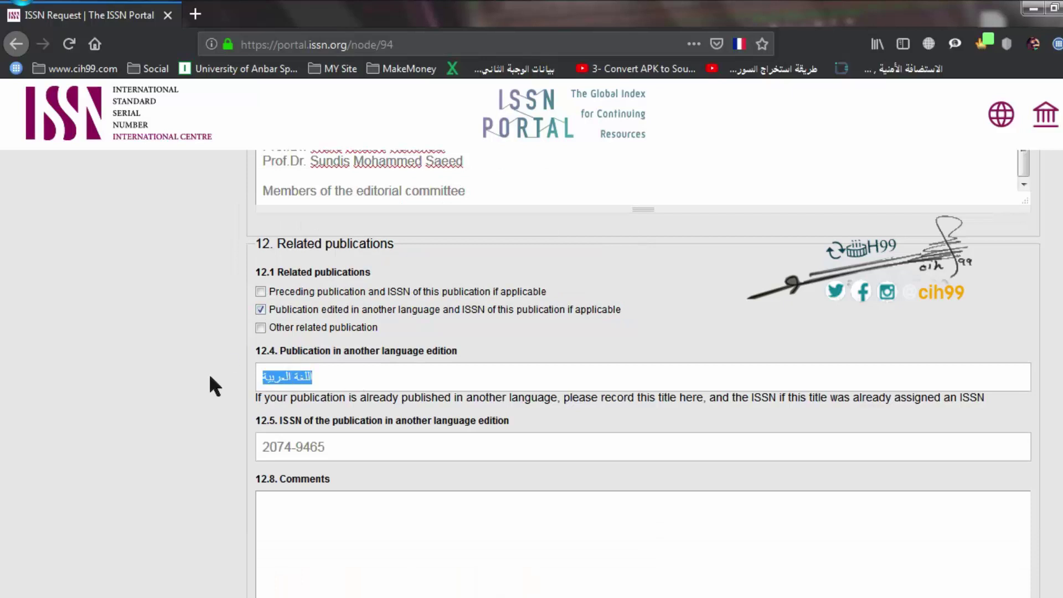
{"action": "left_click", "coordinate": [205, 339]}
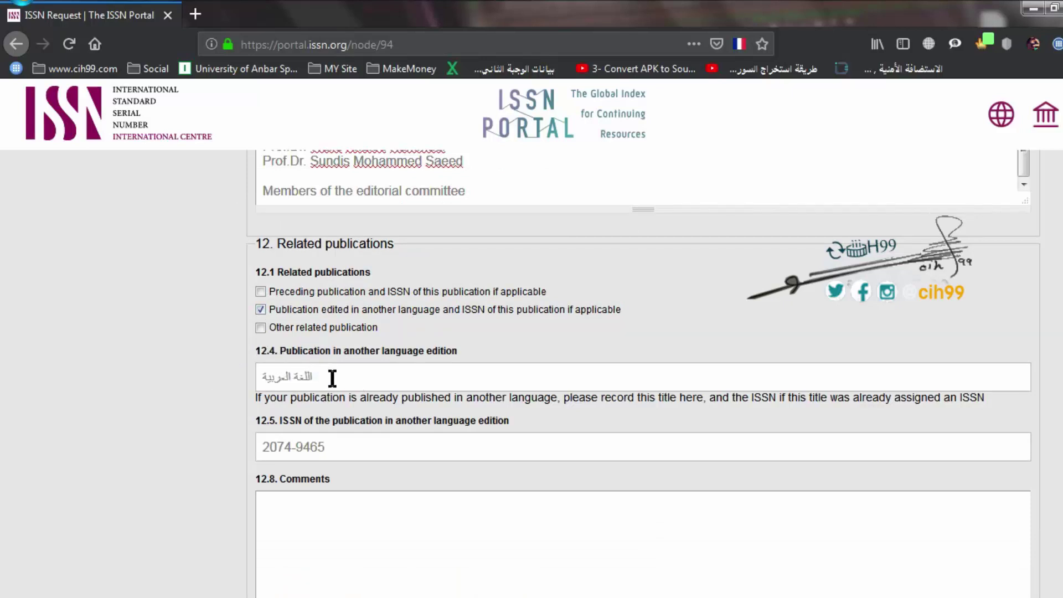
{"action": "left_click_drag", "start_coordinate": [348, 446], "coordinate": [278, 425]}
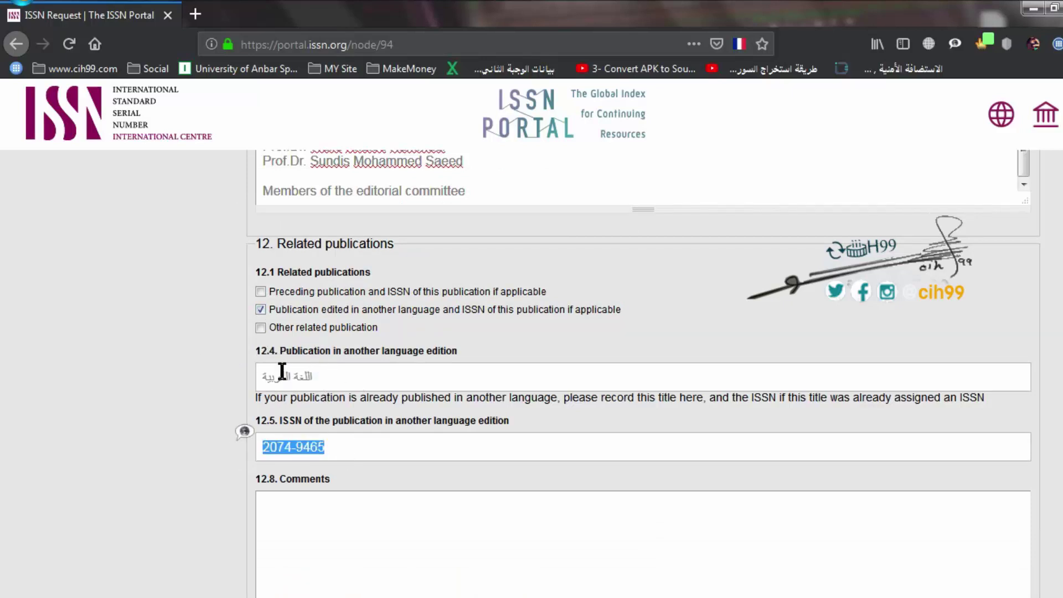
{"action": "left_click_drag", "start_coordinate": [231, 373], "coordinate": [399, 396]}
{"action": "left_click", "coordinate": [328, 375]}
{"action": "left_click_drag", "start_coordinate": [328, 375], "coordinate": [261, 376]}
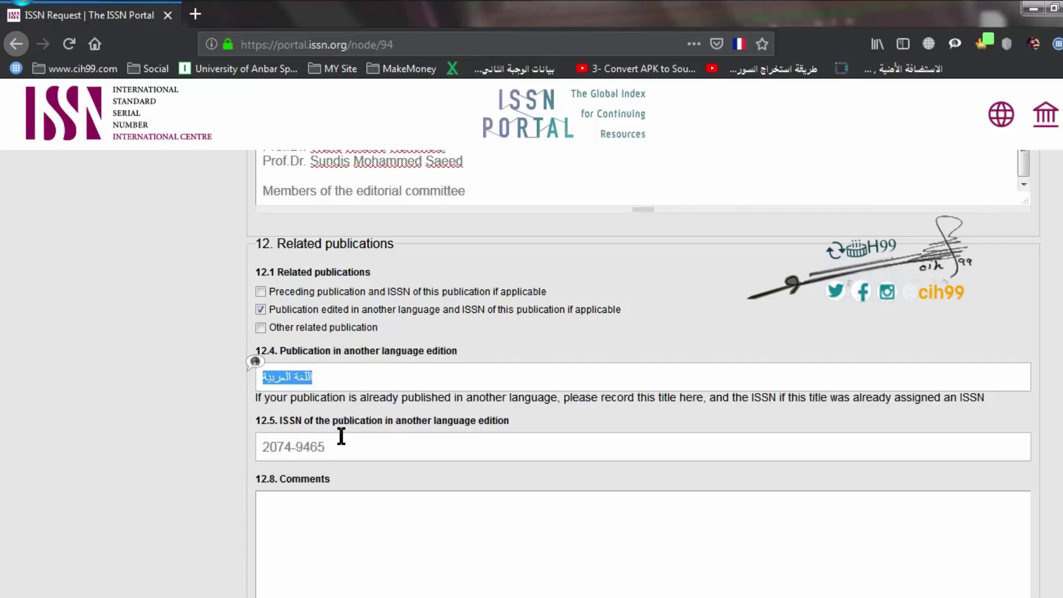
{"action": "left_click_drag", "start_coordinate": [339, 434], "coordinate": [224, 434]}
{"action": "scroll", "coordinate": [194, 425], "scroll_direction": "down", "scroll_amount": 3}
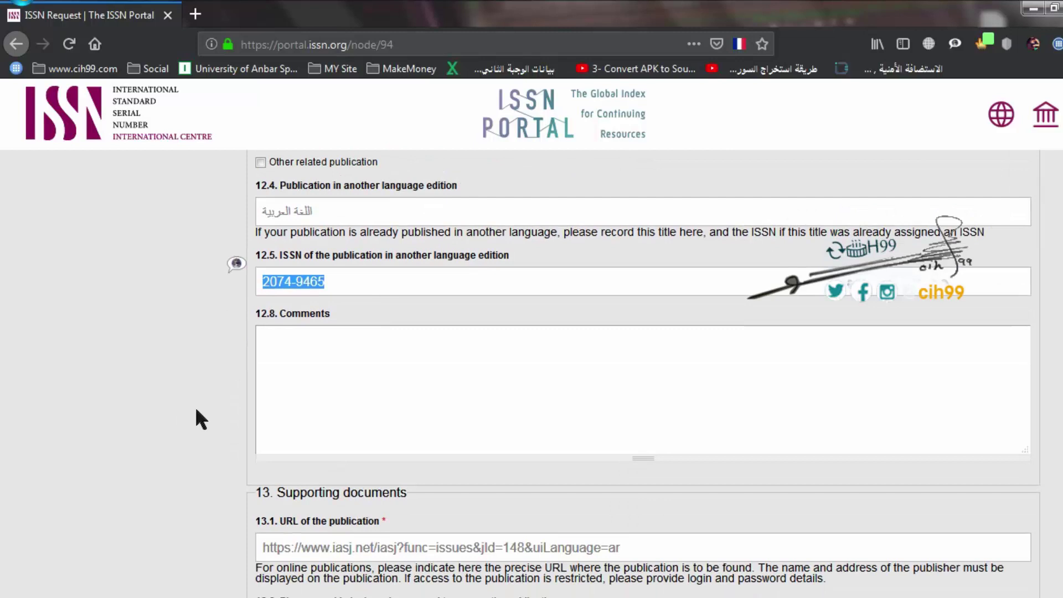
{"action": "left_click", "coordinate": [284, 360]}
{"action": "scroll", "coordinate": [181, 383], "scroll_direction": "down", "scroll_amount": 1}
{"action": "scroll", "coordinate": [181, 383], "scroll_direction": "down", "scroll_amount": 3}
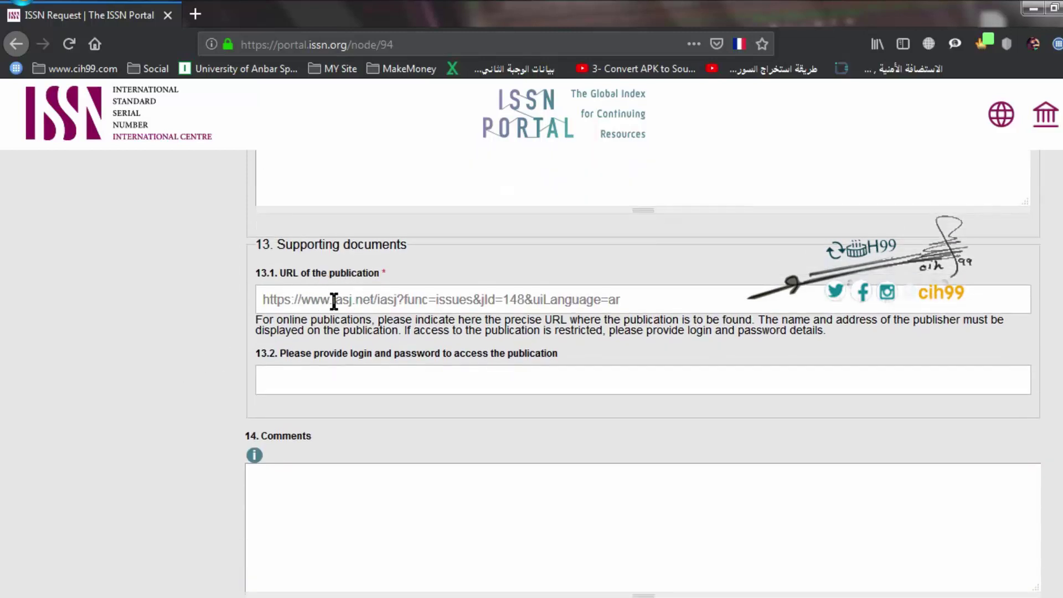
{"action": "triple_click", "coordinate": [373, 301]}
{"action": "mouse_move", "coordinate": [374, 301]}
{"action": "left_mouse_down"}
{"action": "mouse_move", "coordinate": [259, 302]}
{"action": "mouse_move", "coordinate": [370, 299]}
{"action": "left_mouse_up"}
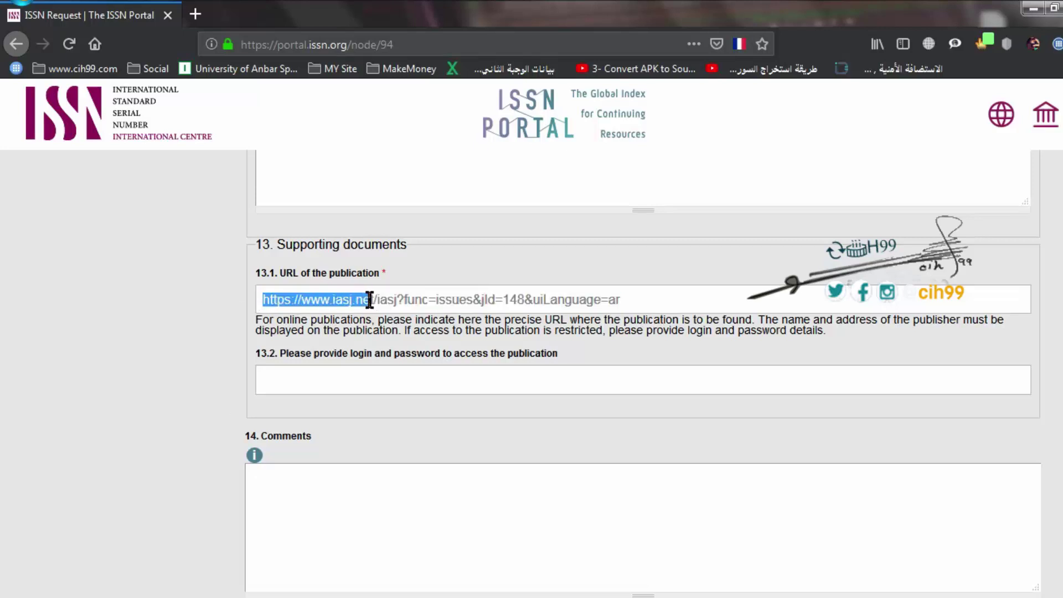
{"action": "right_click", "coordinate": [354, 301]}
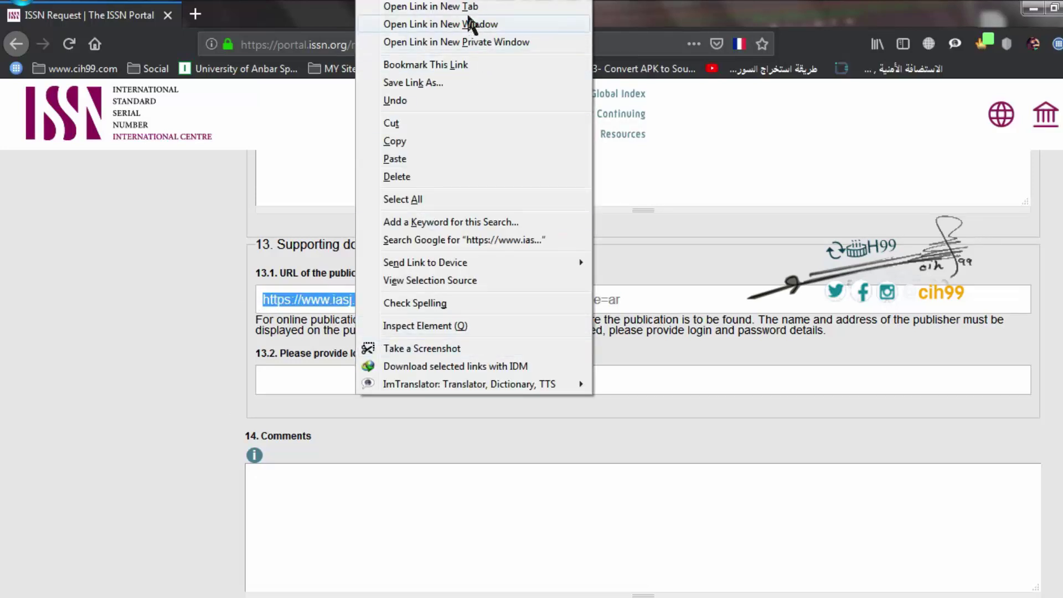
{"action": "left_click", "coordinate": [331, 22]}
{"action": "left_click", "coordinate": [252, 15]}
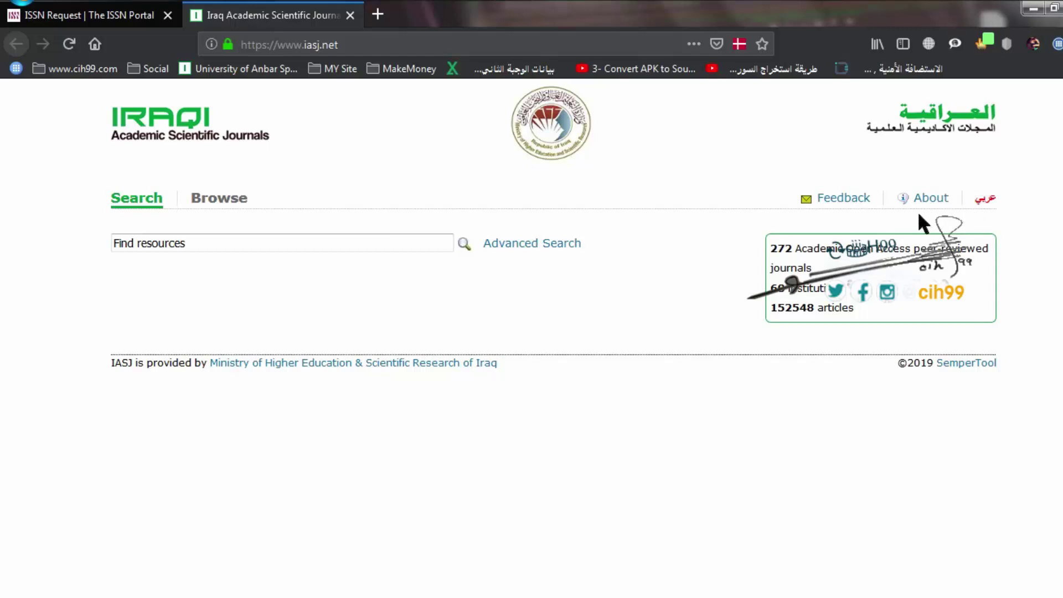
Search the Iraqi Academic Scientific Journals site for "جامعة الانبار" and look through the results.
{"action": "left_click", "coordinate": [227, 242]}
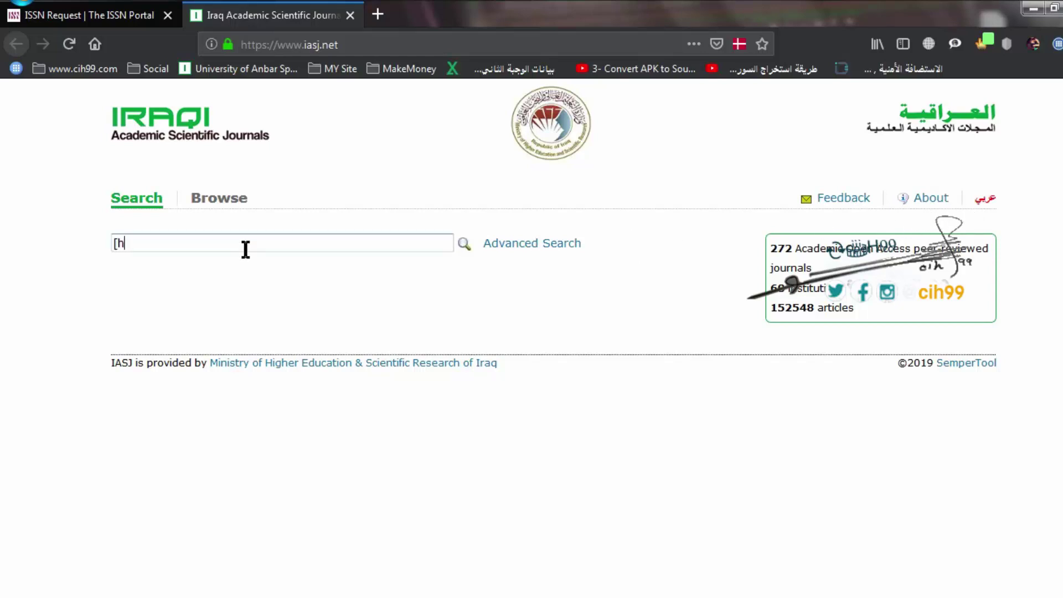
{"action": "key", "text": "BackSpace"}
{"action": "key", "text": "BackSpace"}
{"action": "key", "text": "BackSpace"}
{"action": "key", "text": "BackSpace"}
{"action": "key", "text": "BackSpace"}
{"action": "type", "text": "جامعة الانبار"}
{"action": "key", "text": "Return"}
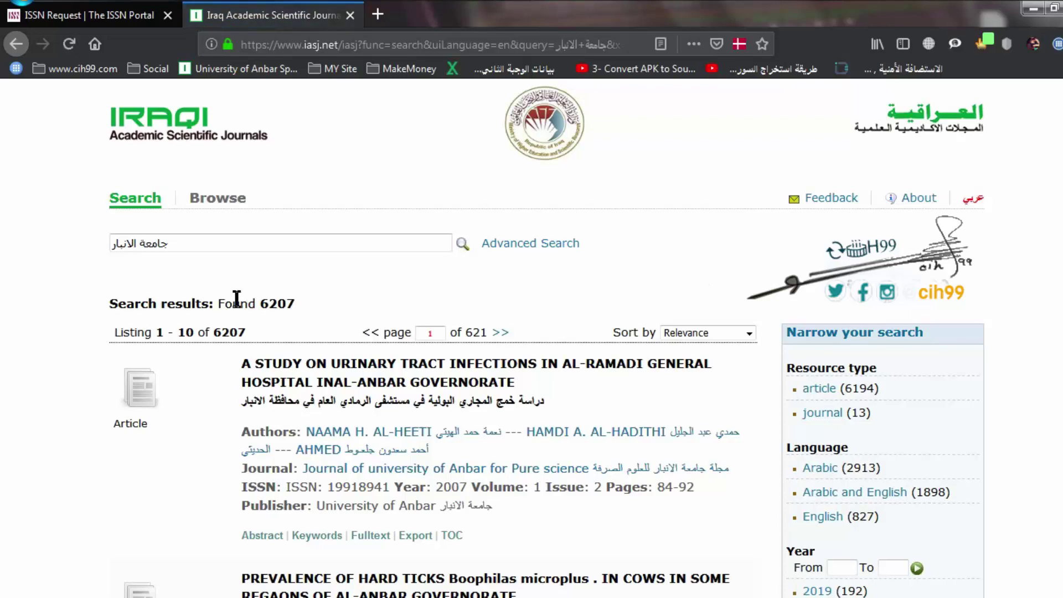
{"action": "scroll", "coordinate": [244, 301], "scroll_direction": "down", "scroll_amount": 7}
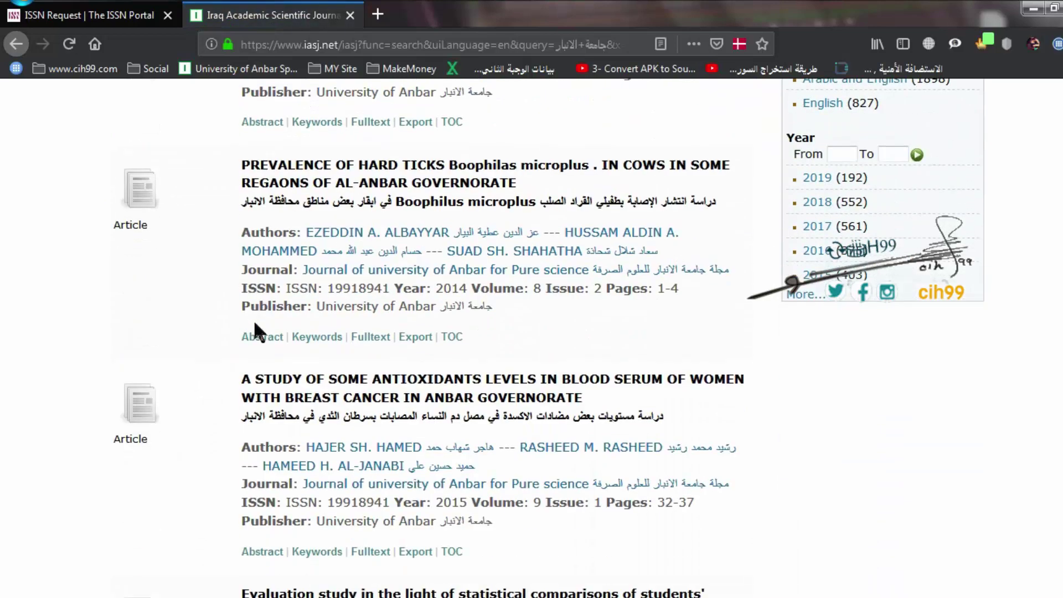
{"action": "scroll", "coordinate": [332, 388], "scroll_direction": "up", "scroll_amount": 6}
{"action": "scroll", "coordinate": [609, 299], "scroll_direction": "up", "scroll_amount": 2}
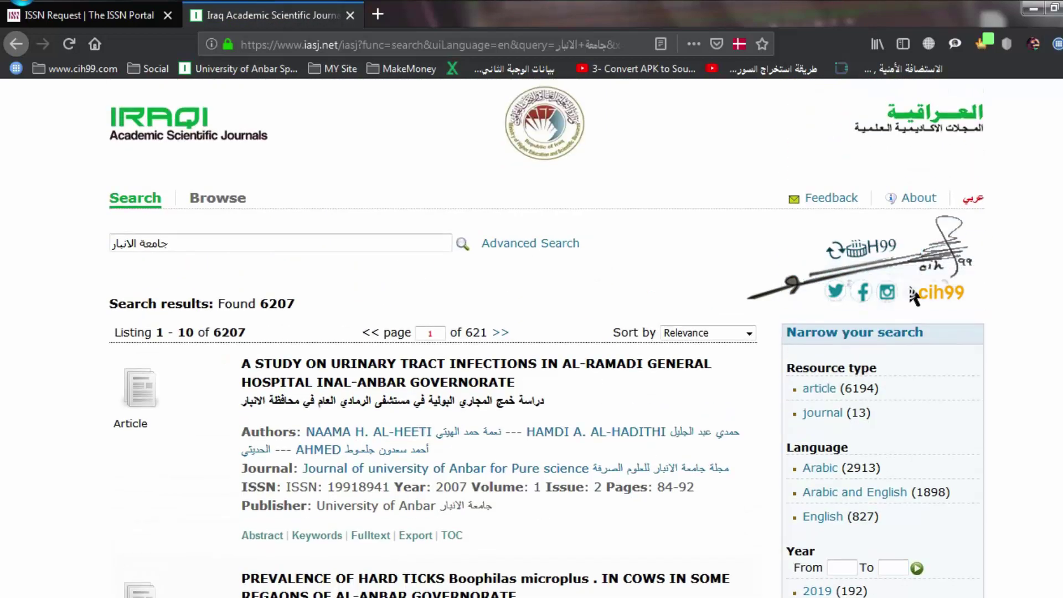
Browse the journals by university and look through the list of institutions.
{"action": "left_click", "coordinate": [258, 203]}
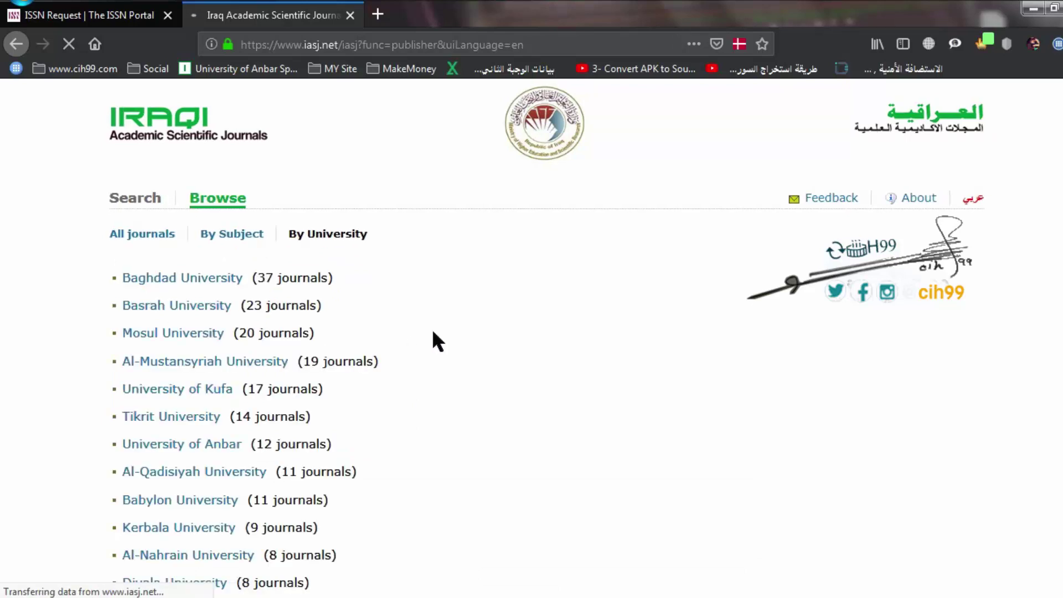
{"action": "left_click_drag", "start_coordinate": [372, 235], "coordinate": [288, 234]}
{"action": "scroll", "coordinate": [152, 343], "scroll_direction": "down", "scroll_amount": 3}
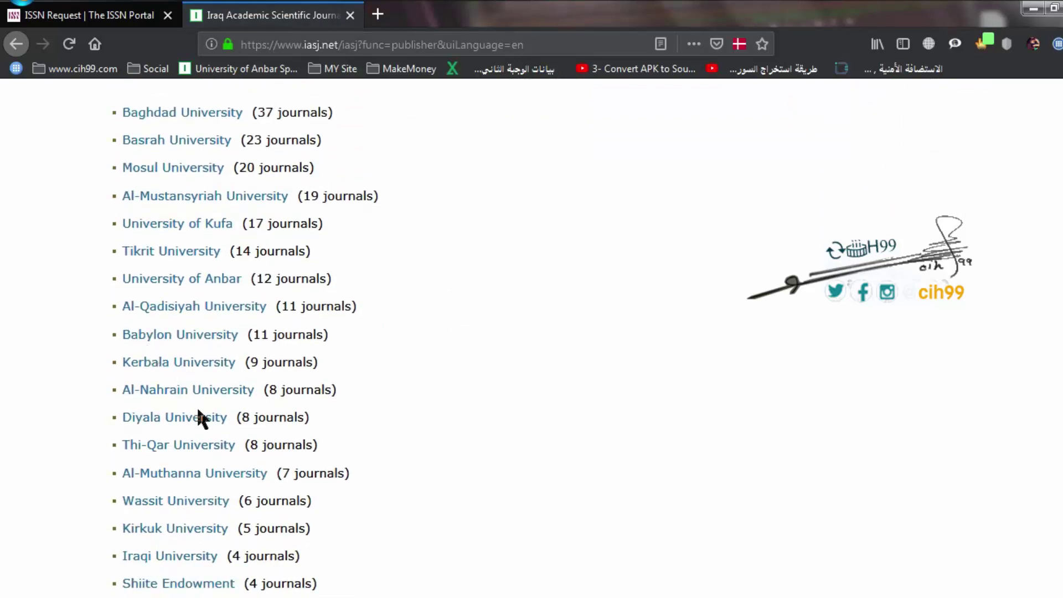
{"action": "scroll", "coordinate": [197, 407], "scroll_direction": "down", "scroll_amount": 9}
Reload the university list in Arabic by setting the uiLanguage value in the page address to ar.
{"action": "double_click", "coordinate": [517, 45]}
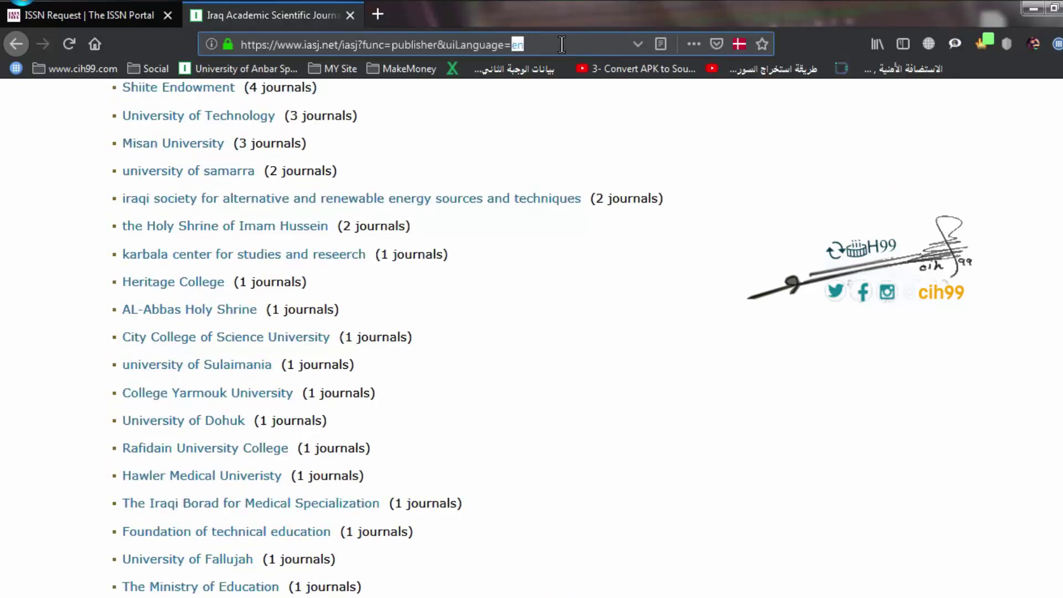
{"action": "type", "text": "شق"}
{"action": "key", "text": "BackSpace"}
{"action": "key", "text": "BackSpace"}
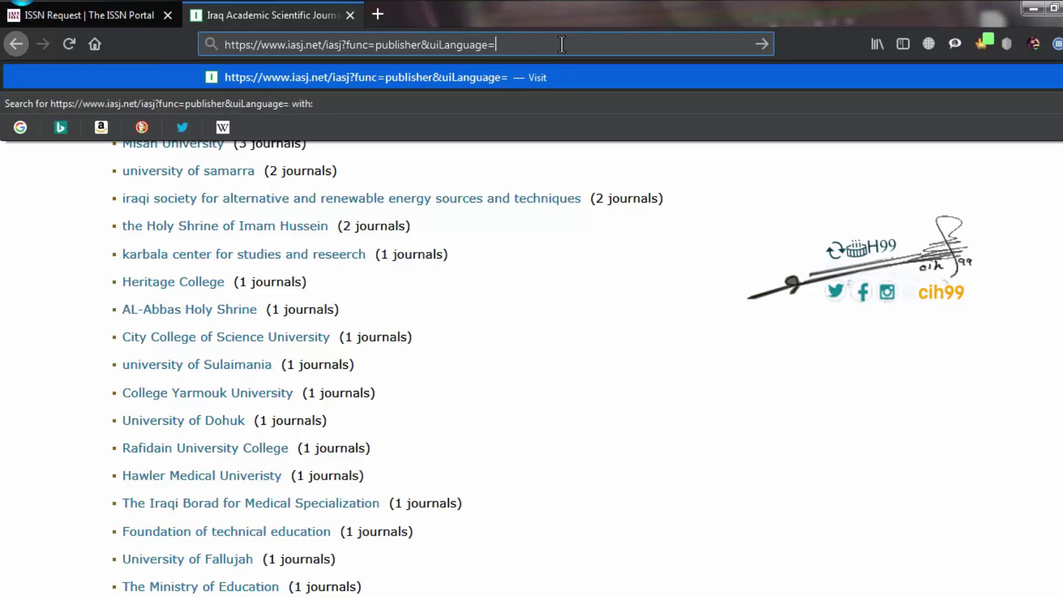
{"action": "type", "text": "ar"}
{"action": "key", "text": "Return"}
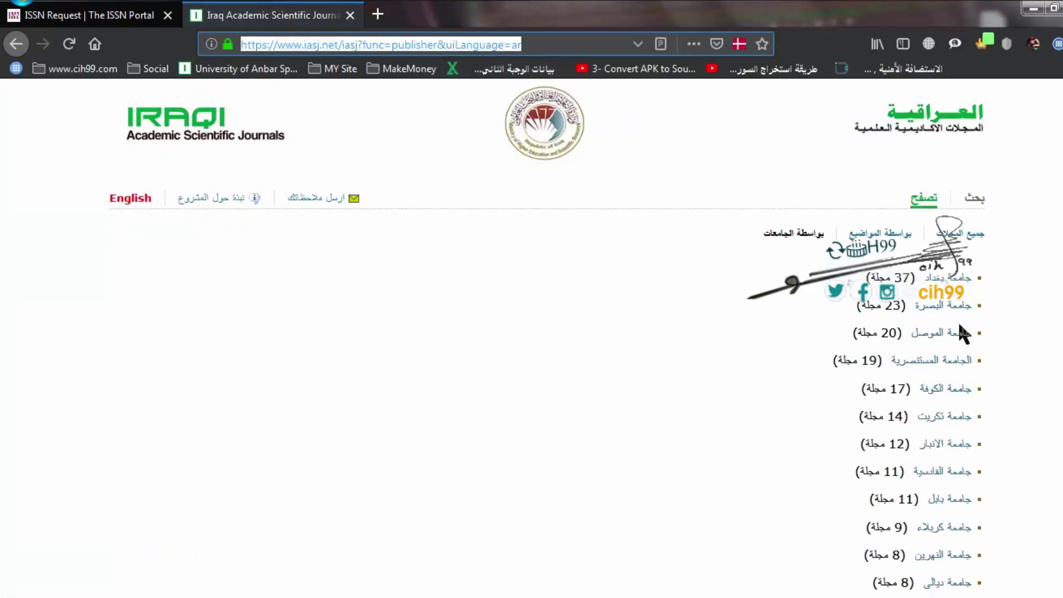
Go to the University of Anbar's journals and open the issues page of University of Anbar Sport and Physical Education Sciences.
{"action": "scroll", "coordinate": [1023, 316], "scroll_direction": "down", "scroll_amount": 1}
{"action": "scroll", "coordinate": [1017, 319], "scroll_direction": "down", "scroll_amount": 3}
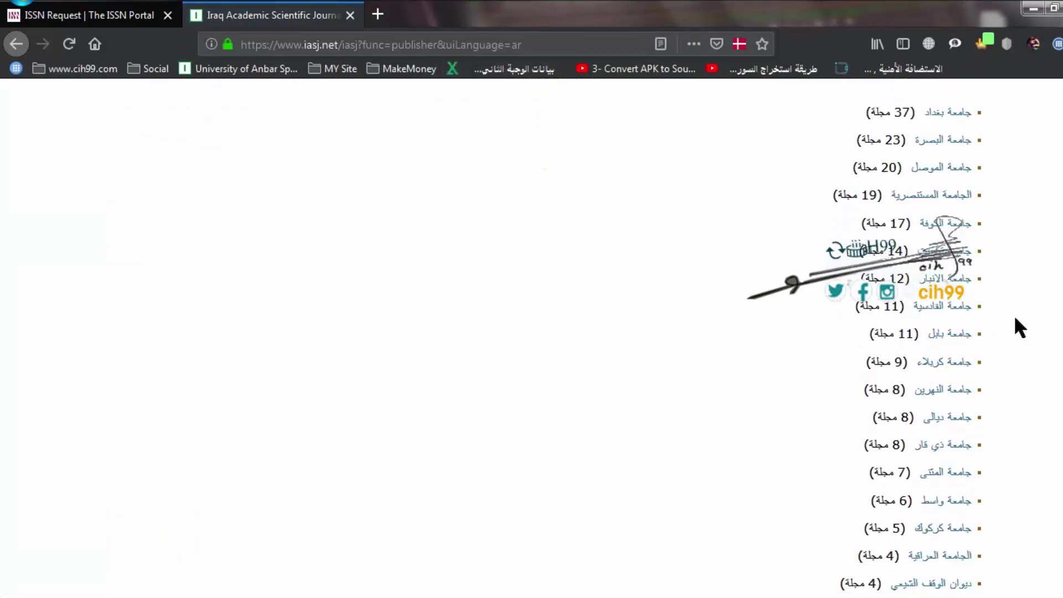
{"action": "left_click", "coordinate": [959, 284]}
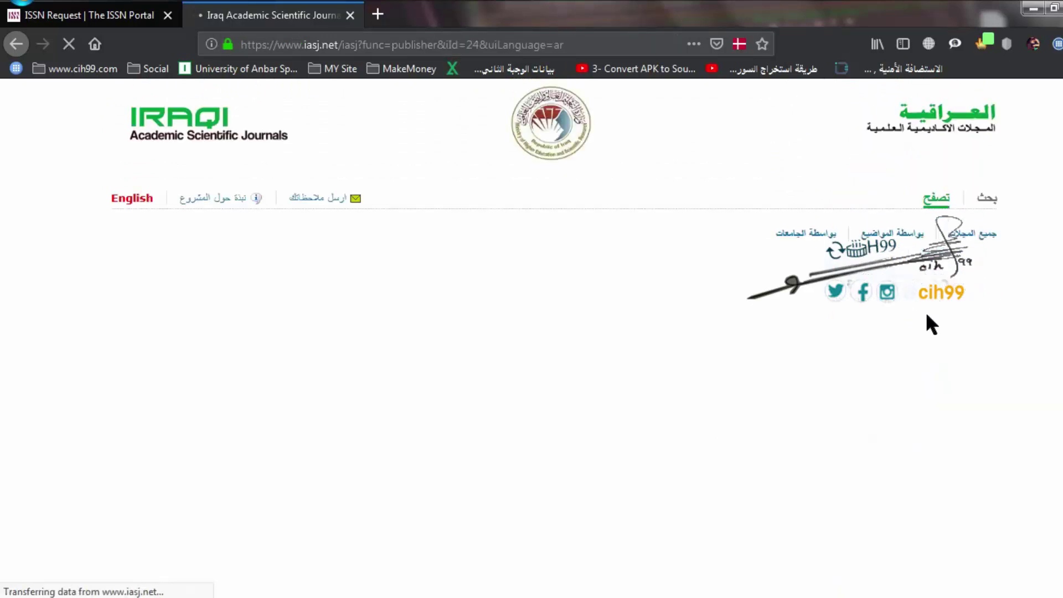
{"action": "scroll", "coordinate": [992, 387], "scroll_direction": "down", "scroll_amount": 2}
{"action": "scroll", "coordinate": [994, 384], "scroll_direction": "down", "scroll_amount": 3}
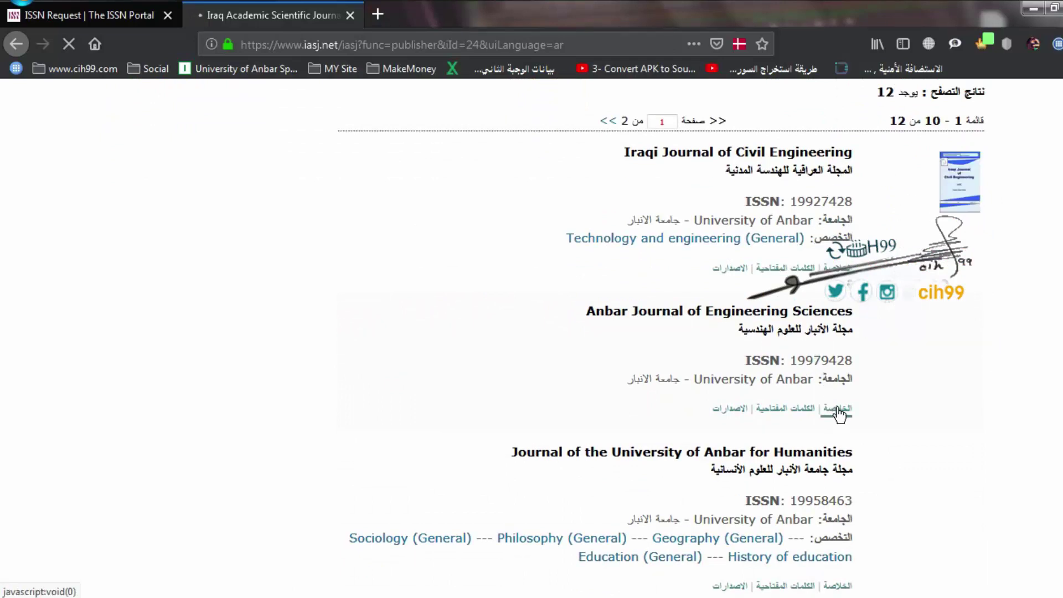
{"action": "scroll", "coordinate": [837, 415], "scroll_direction": "down", "scroll_amount": 4}
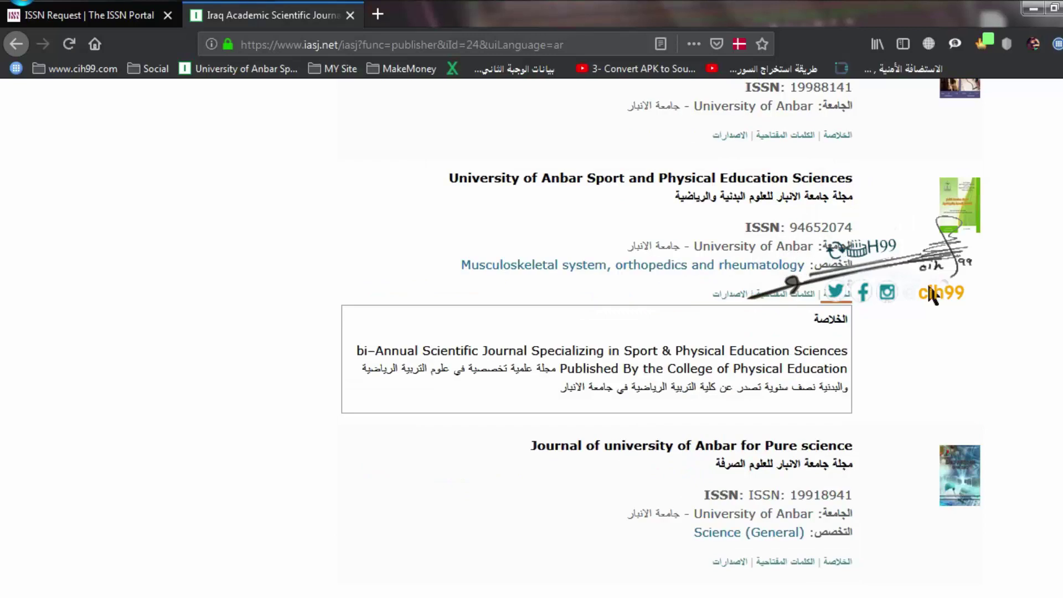
{"action": "left_click", "coordinate": [740, 296]}
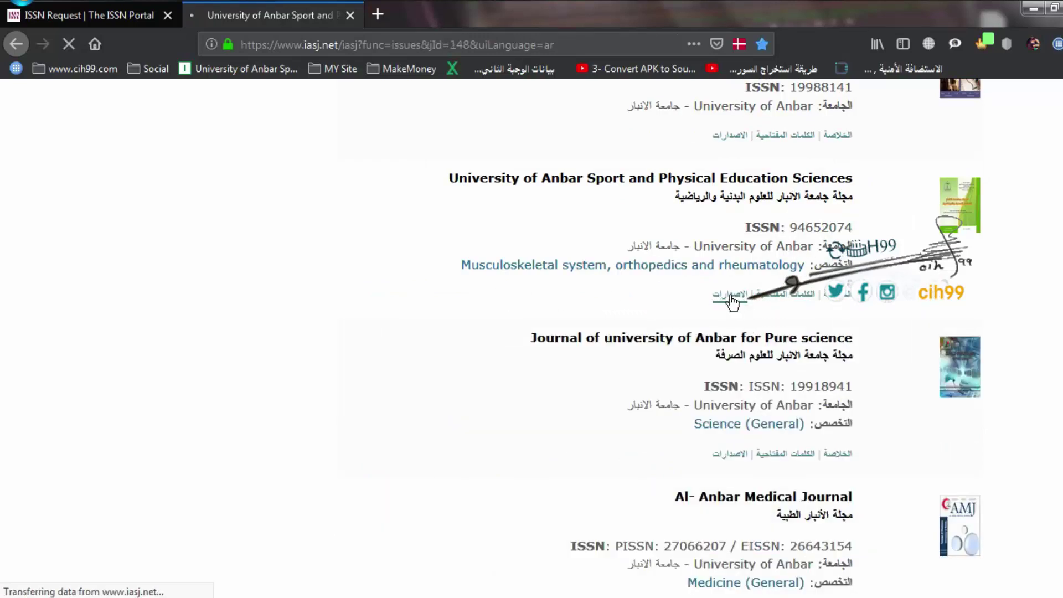
Copy the address of the journal's issues page, and close its tab to return to the ISSN request form.
{"action": "left_click_drag", "start_coordinate": [555, 44], "coordinate": [227, 45]}
{"action": "right_click", "coordinate": [290, 46]}
{"action": "left_click", "coordinate": [318, 100]}
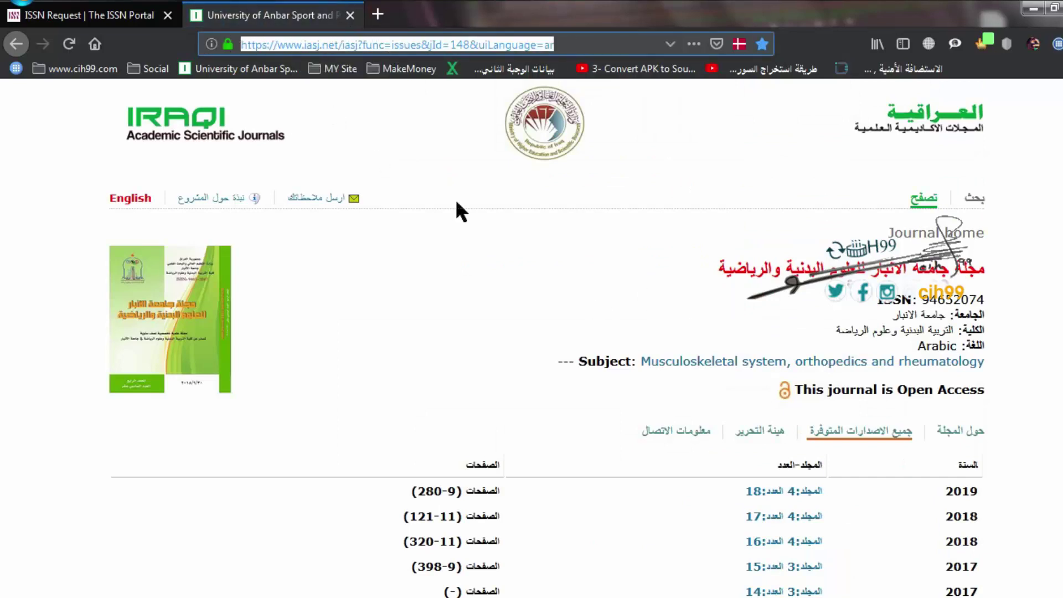
{"action": "left_click", "coordinate": [354, 13]}
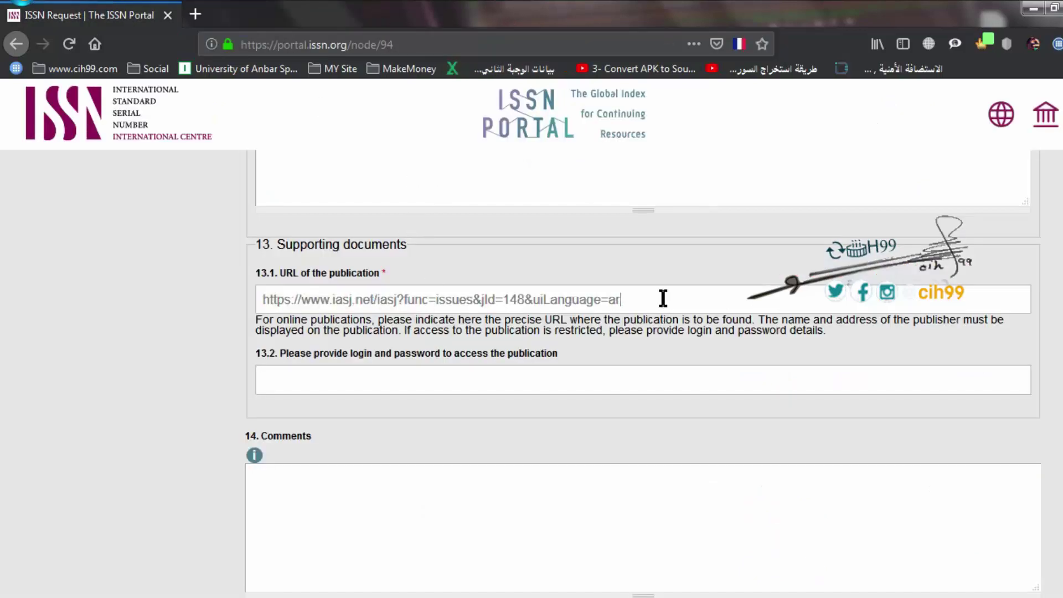
Review the publication URL and the field for the publication's login and password under Supporting documents, leaving the latter empty.
{"action": "left_click_drag", "start_coordinate": [662, 299], "coordinate": [257, 302]}
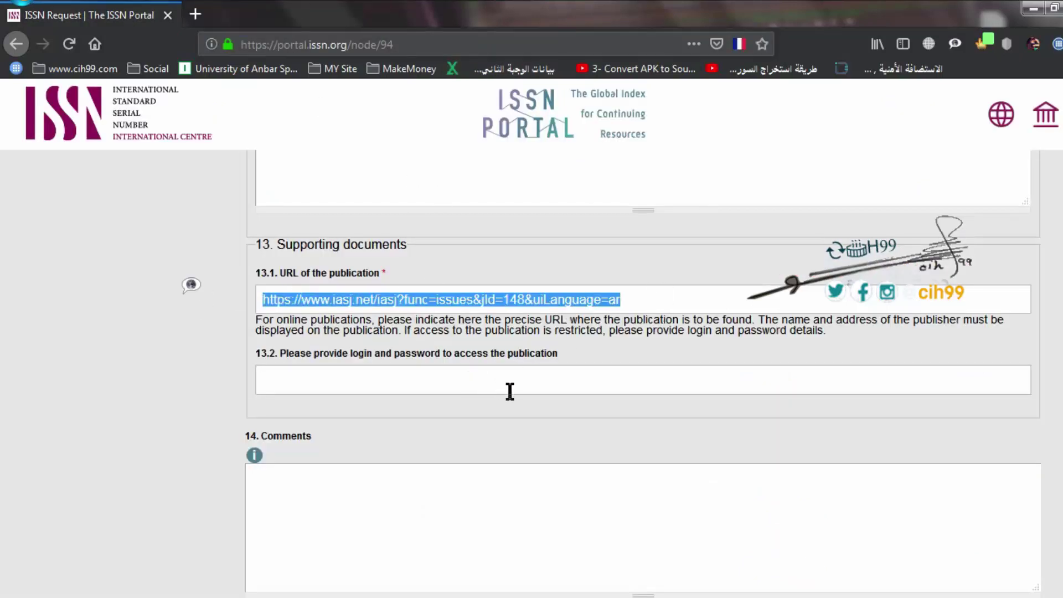
{"action": "left_click", "coordinate": [313, 372]}
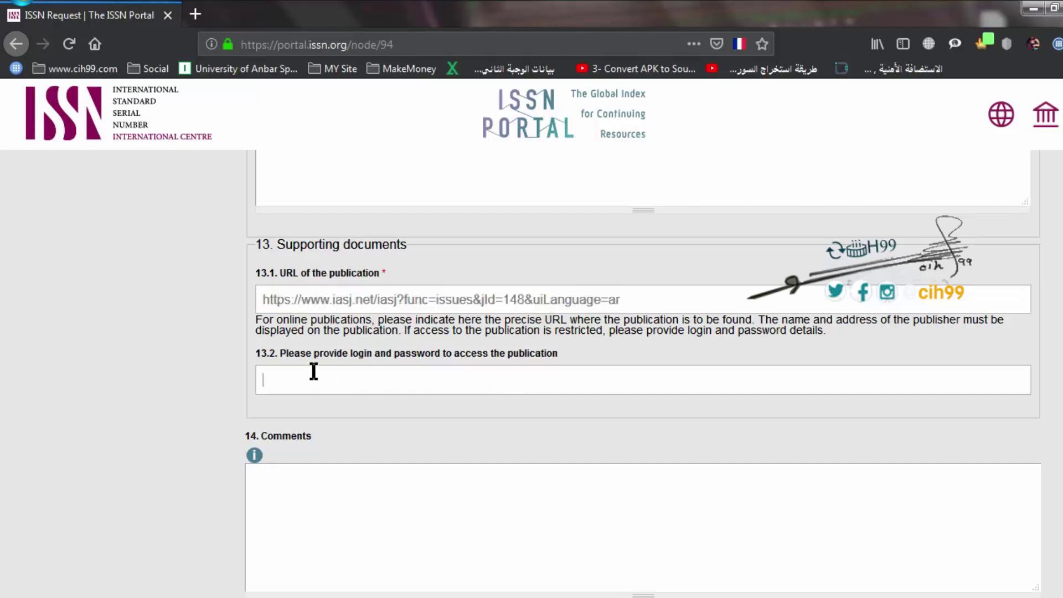
{"action": "left_click_drag", "start_coordinate": [288, 352], "coordinate": [558, 354]}
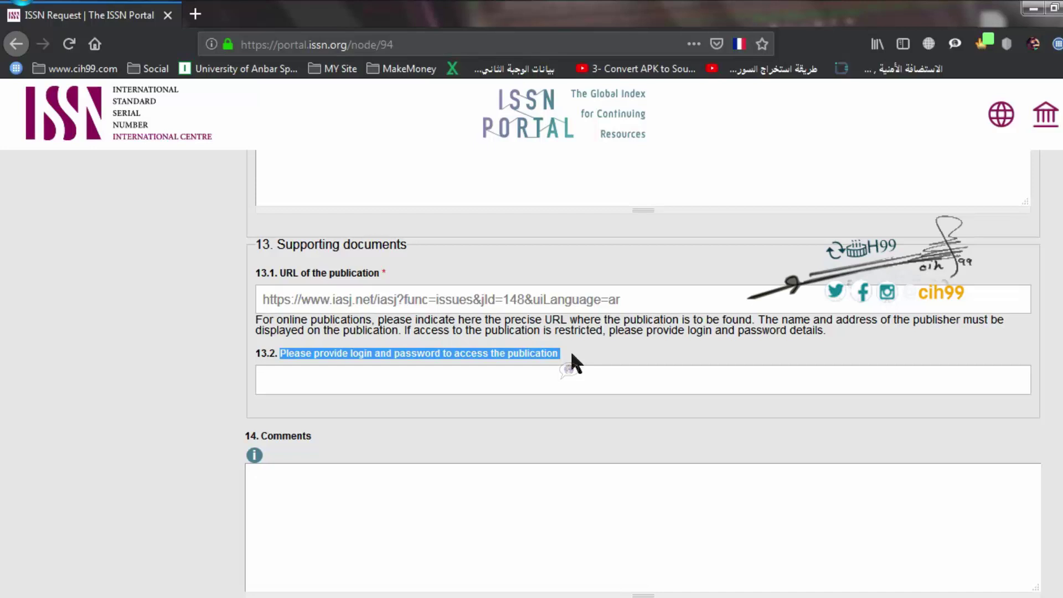
{"action": "left_click", "coordinate": [570, 379]}
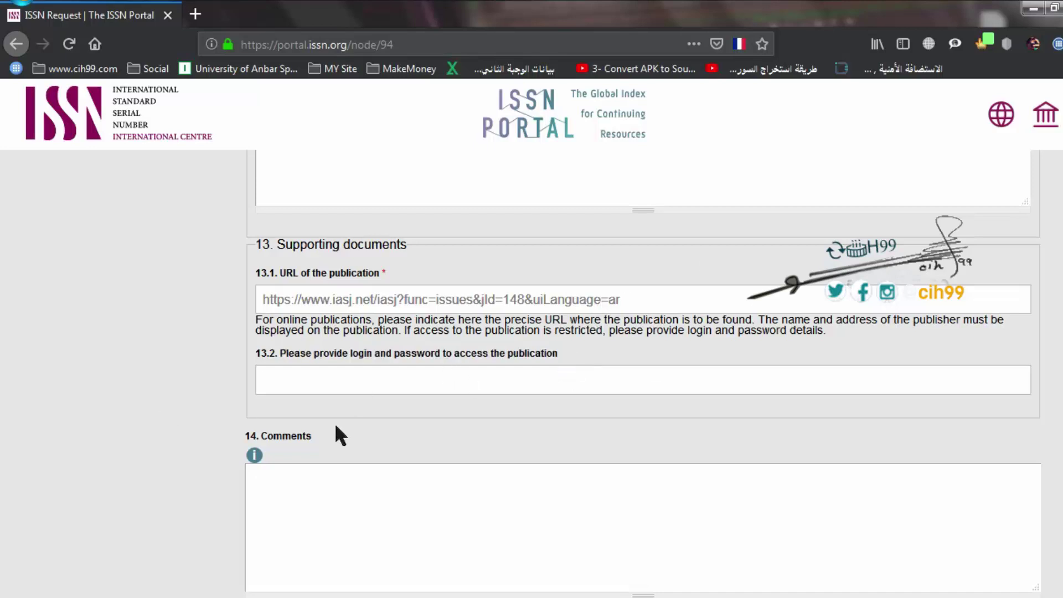
Leave the comments empty and send the ISSN request.
{"action": "scroll", "coordinate": [490, 388], "scroll_direction": "down", "scroll_amount": 1}
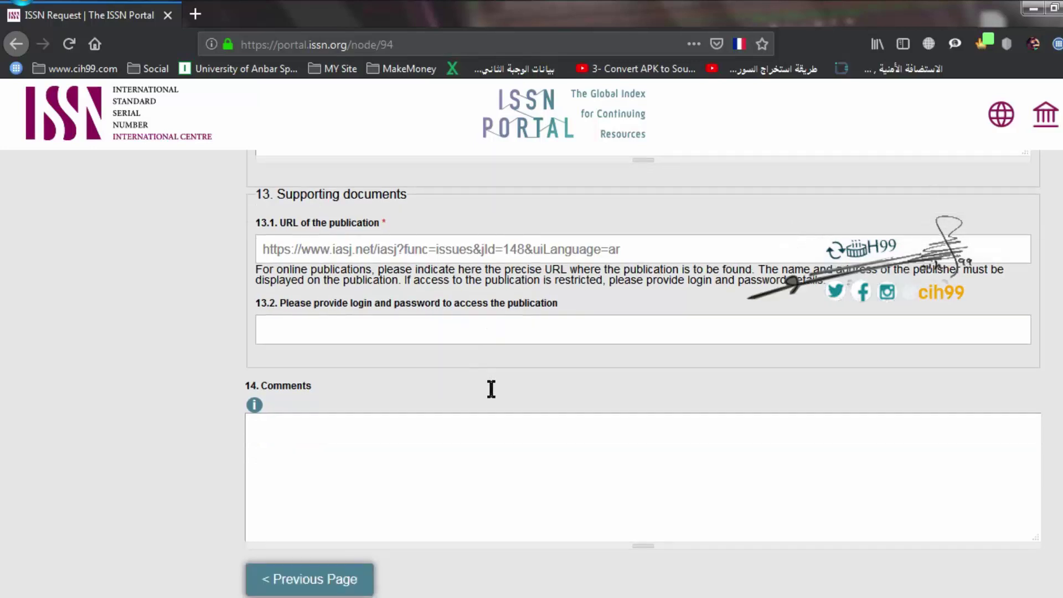
{"action": "scroll", "coordinate": [491, 389], "scroll_direction": "down", "scroll_amount": 4}
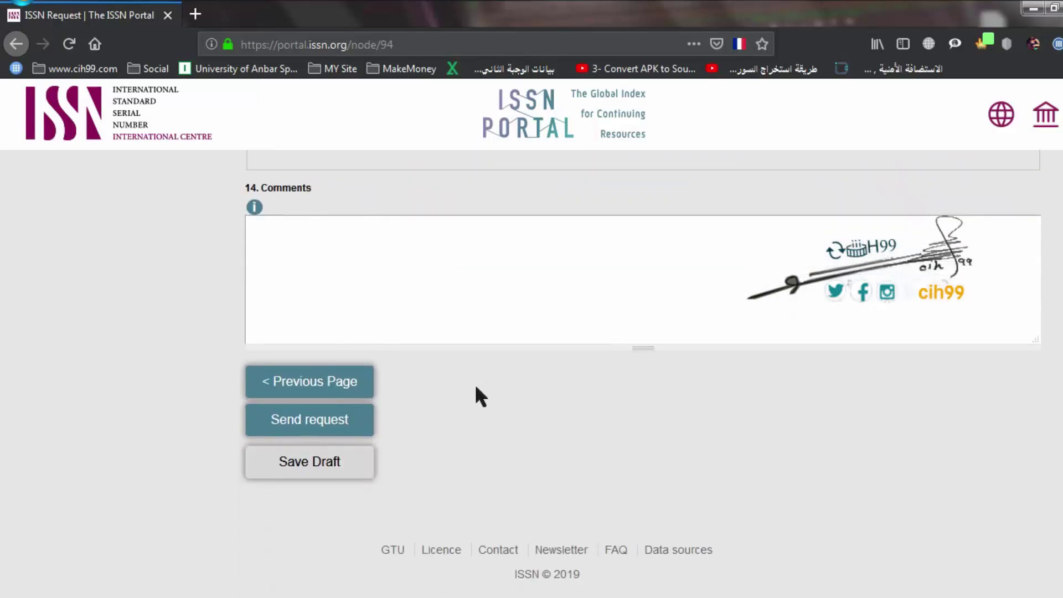
{"action": "left_click", "coordinate": [284, 275]}
{"action": "scroll", "coordinate": [315, 434], "scroll_direction": "down", "scroll_amount": 1}
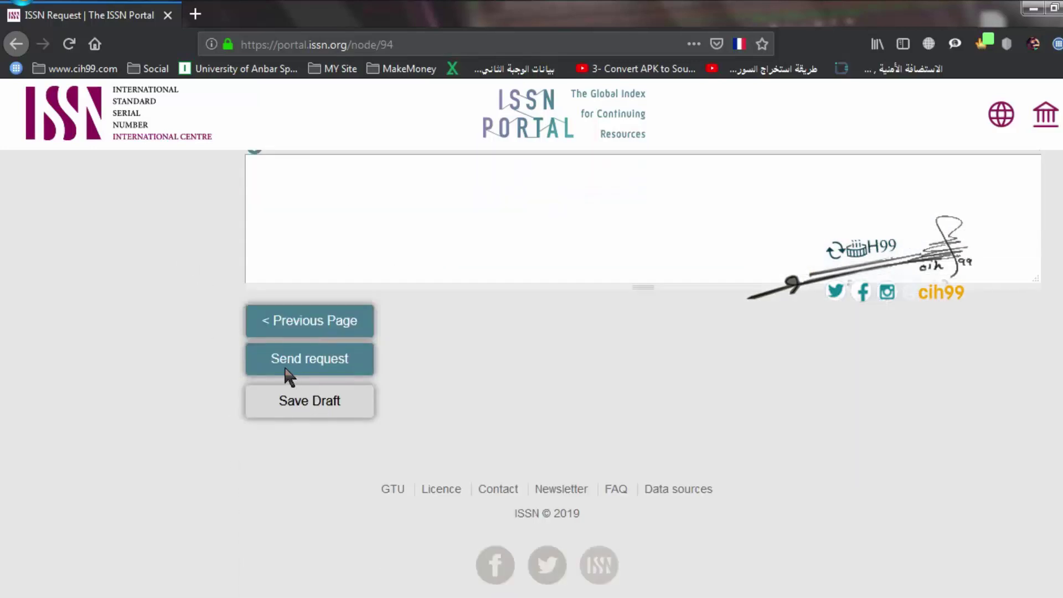
{"action": "left_click", "coordinate": [286, 367]}
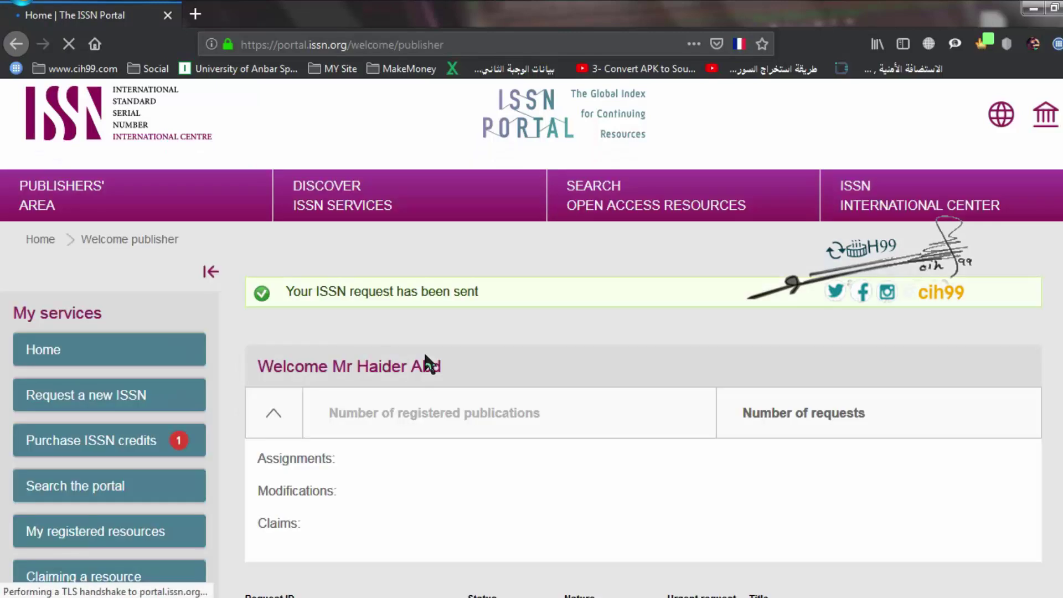
Translate the message about the sent request into Arabic and close the translation.
{"action": "left_click_drag", "start_coordinate": [287, 289], "coordinate": [493, 290]}
{"action": "left_click", "coordinate": [496, 312]}
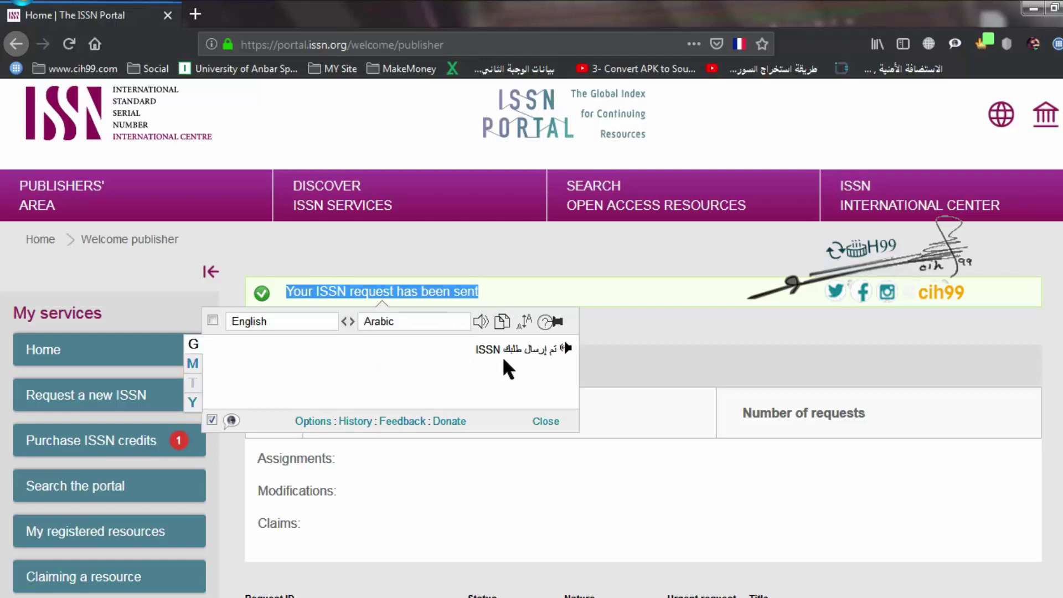
{"action": "left_click", "coordinate": [545, 422]}
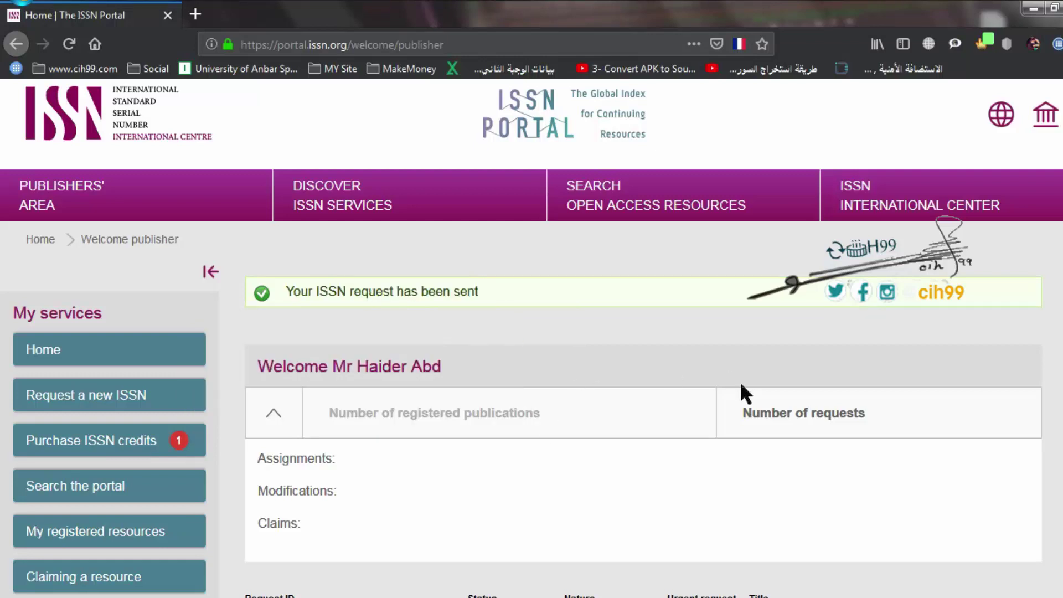
Find the University of Anbar Sport and physical education sciences request in the requests table and translate its status into Arabic.
{"action": "scroll", "coordinate": [741, 385], "scroll_direction": "down", "scroll_amount": 10}
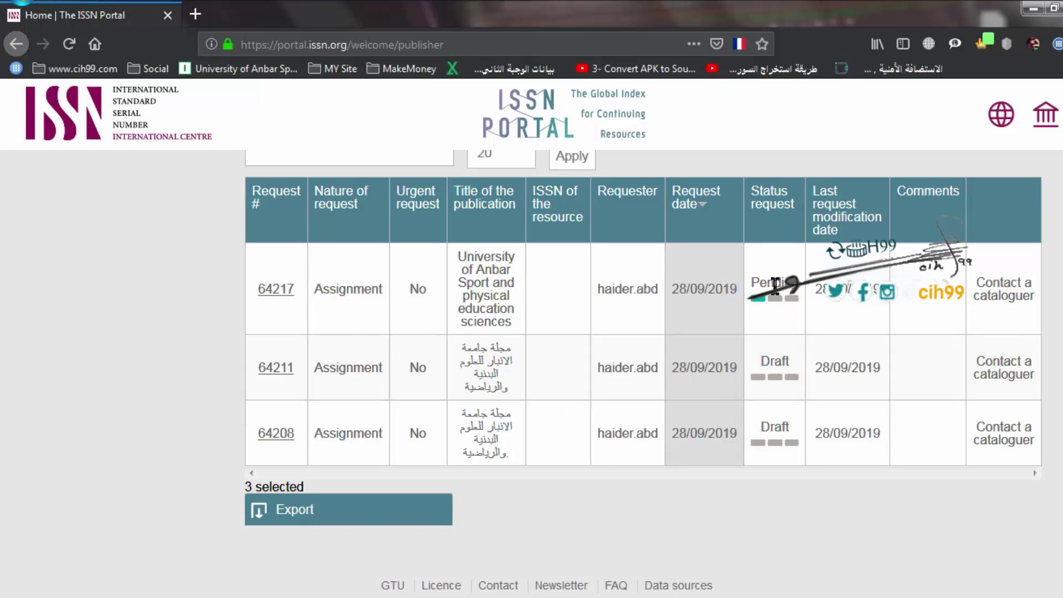
{"action": "left_click_drag", "start_coordinate": [752, 283], "coordinate": [801, 285]}
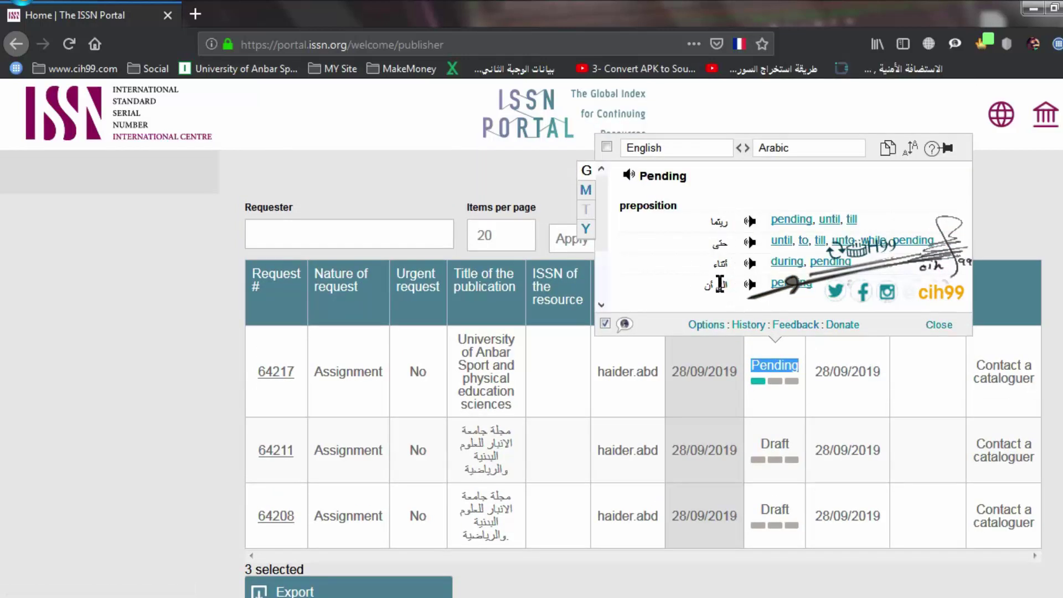
{"action": "left_click", "coordinate": [939, 326]}
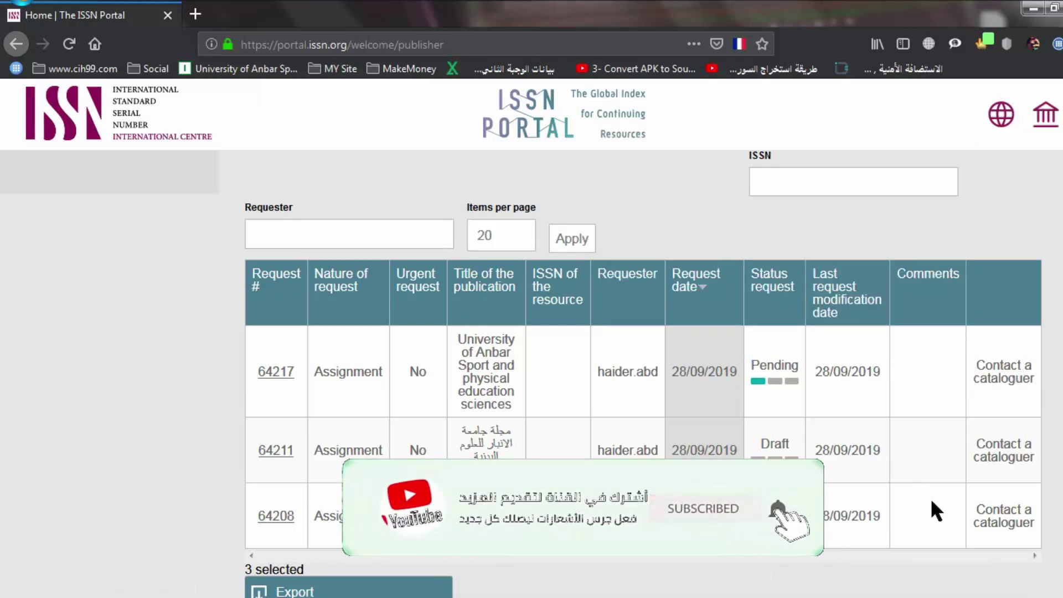
{"action": "scroll", "coordinate": [948, 542], "scroll_direction": "down", "scroll_amount": 3}
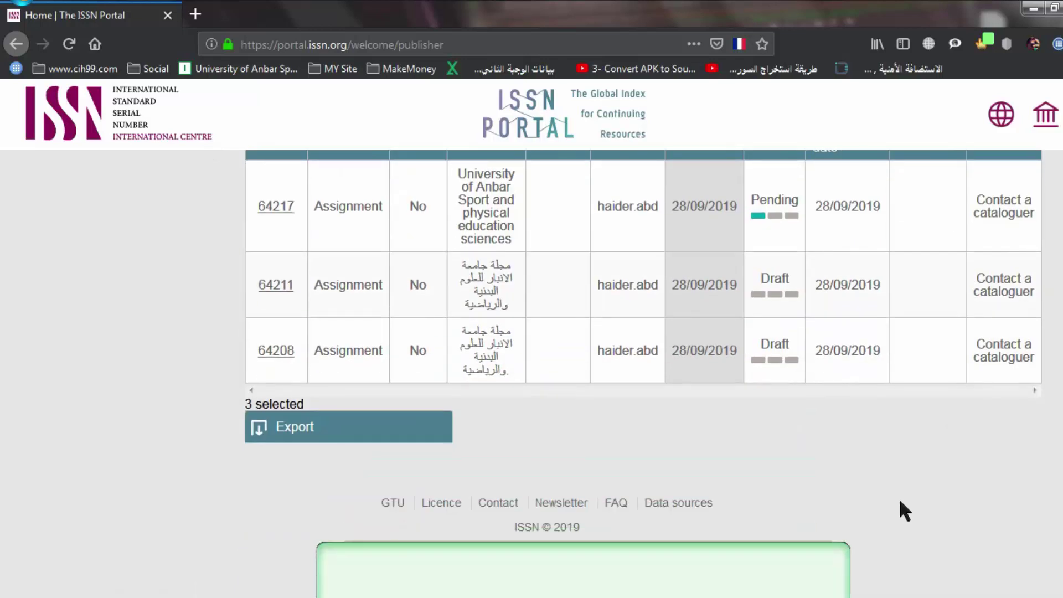